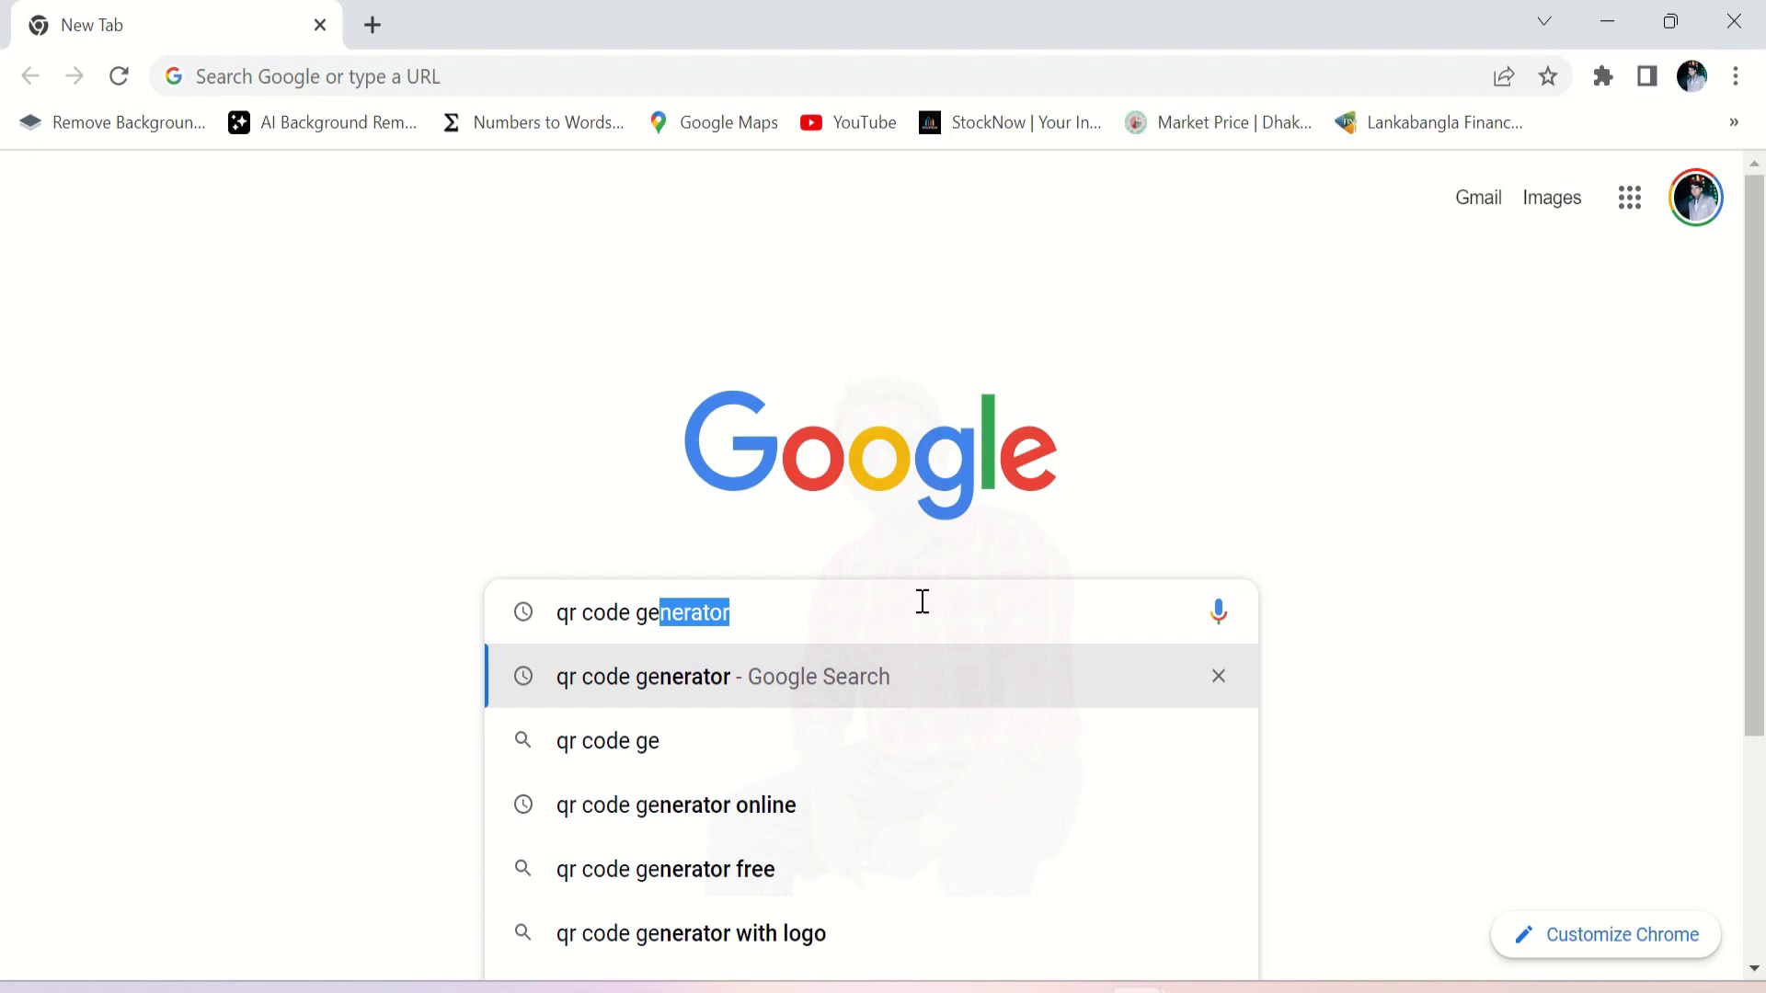
Step: Search Google for "qr code generator"
type("rat")
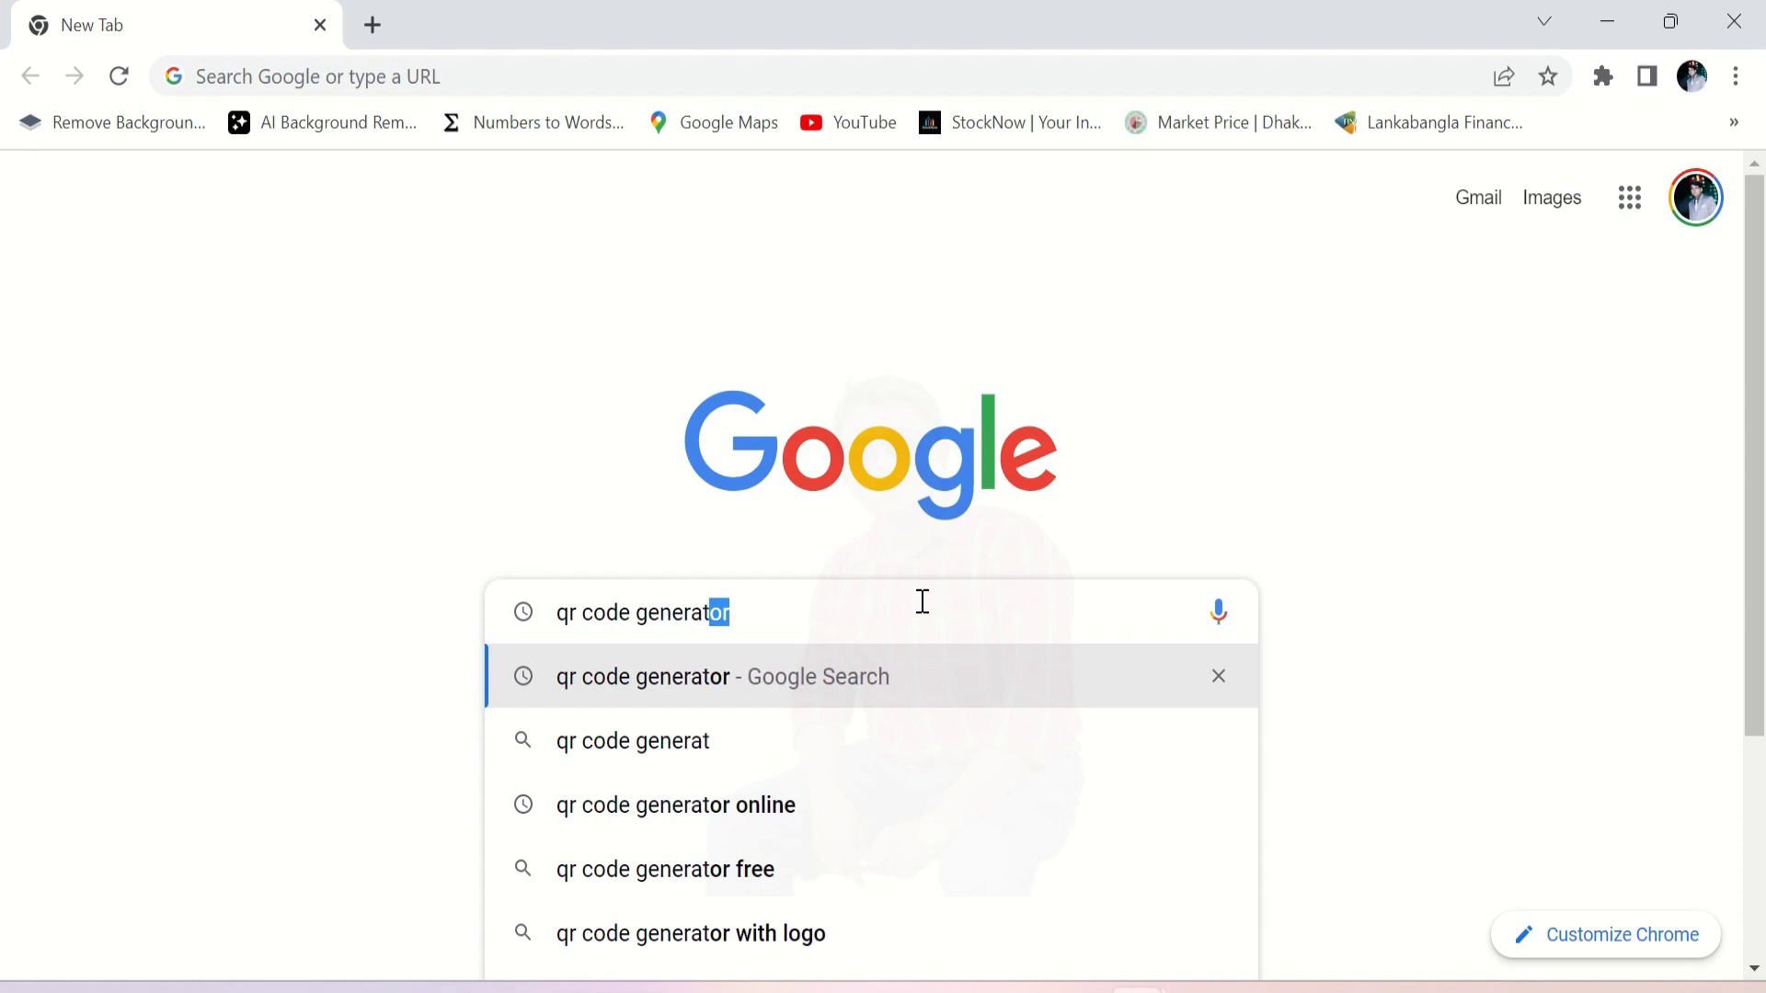
type("or")
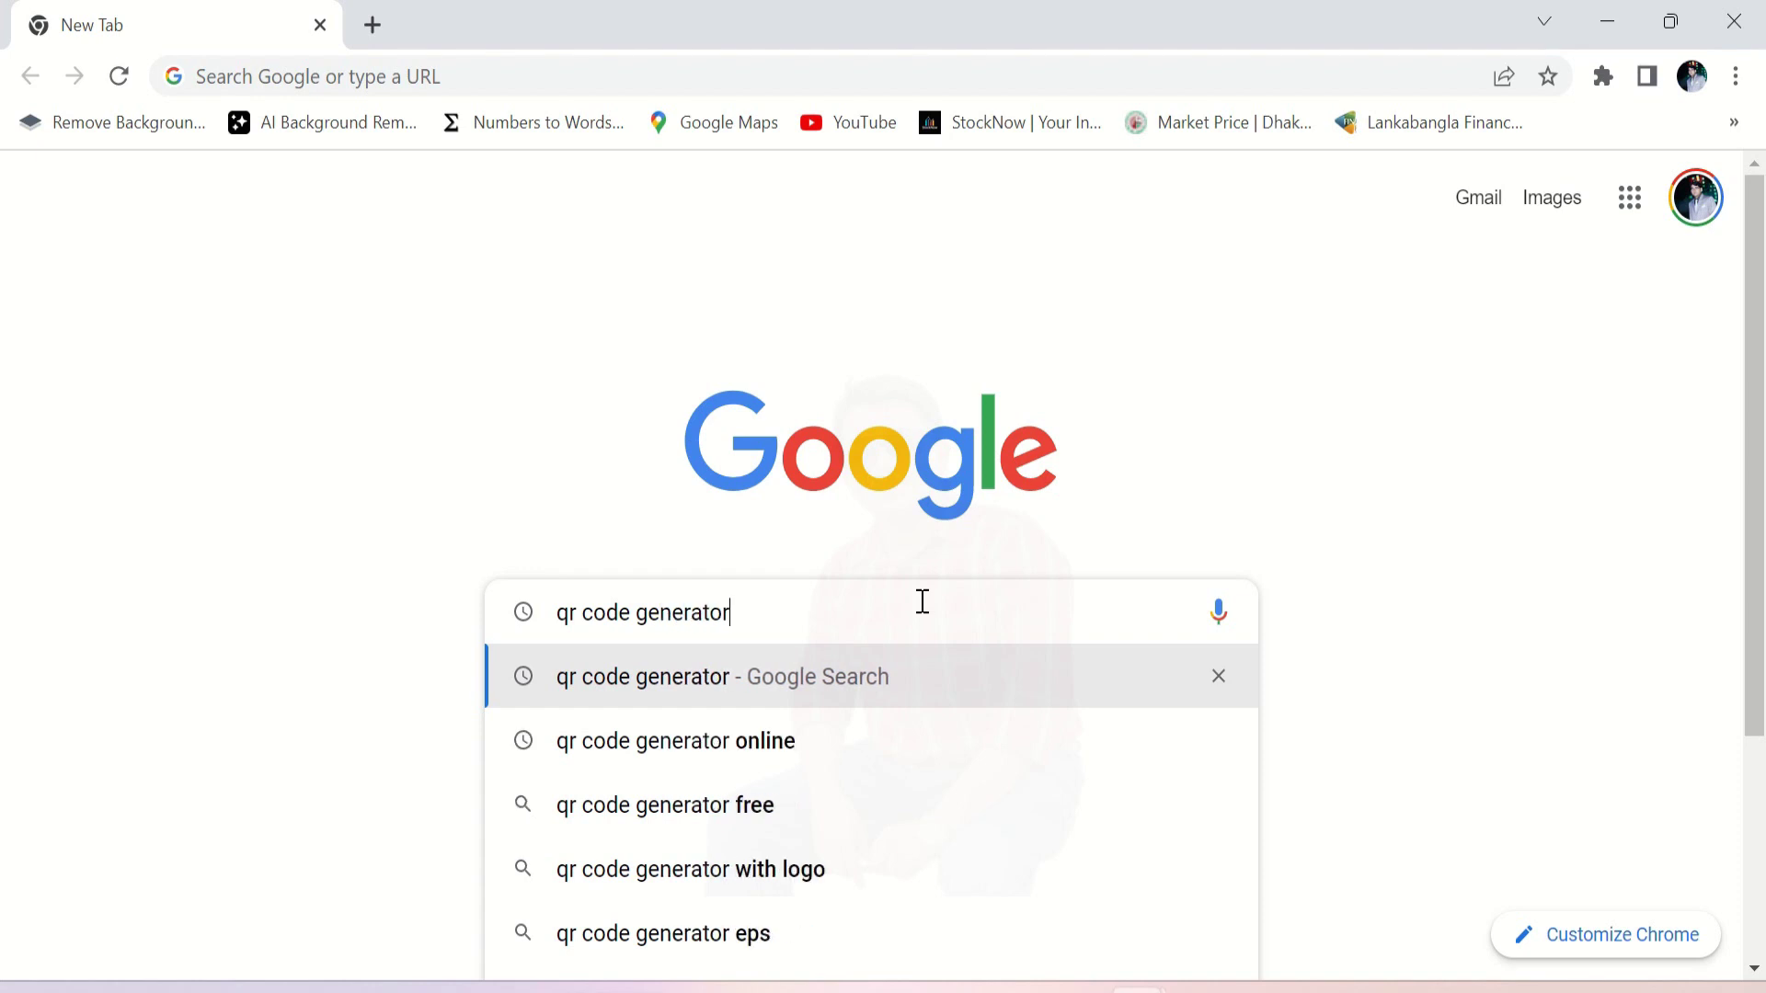
key("Return")
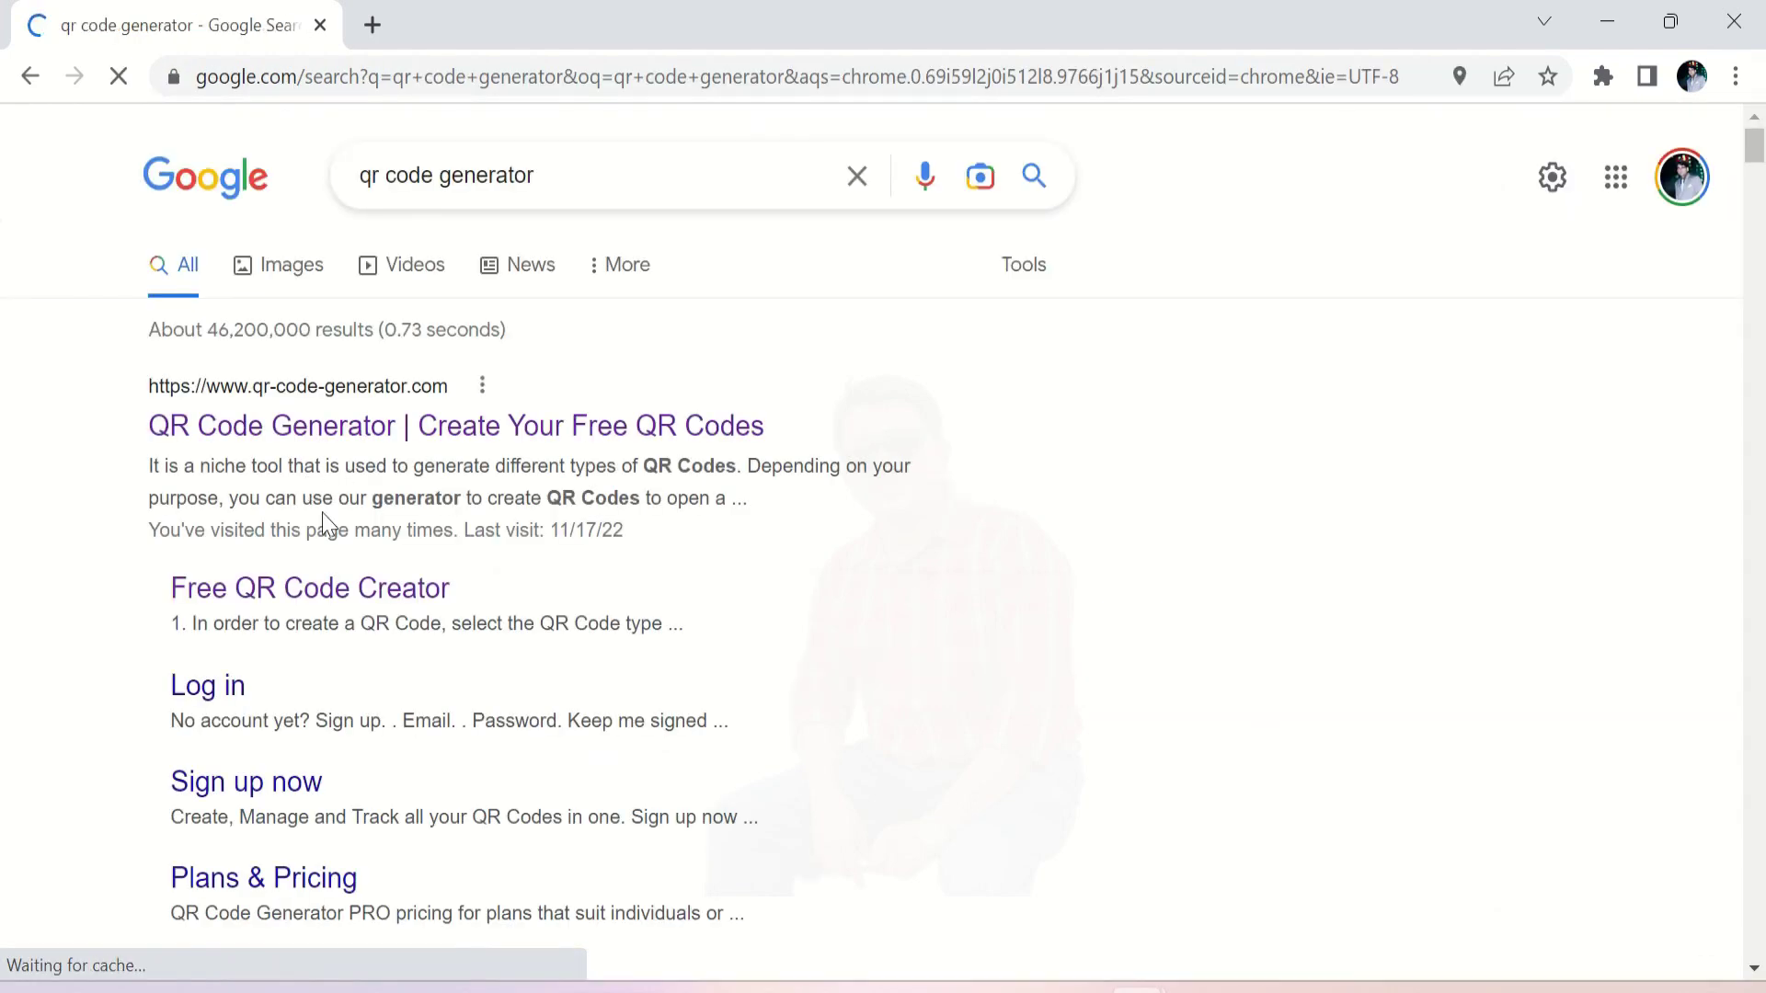
Step: Look through the search results and open the QR Code Generator site at the-qrcode-generator.com
scroll(401, 590, "down", 2)
scroll(401, 590, "down", 5)
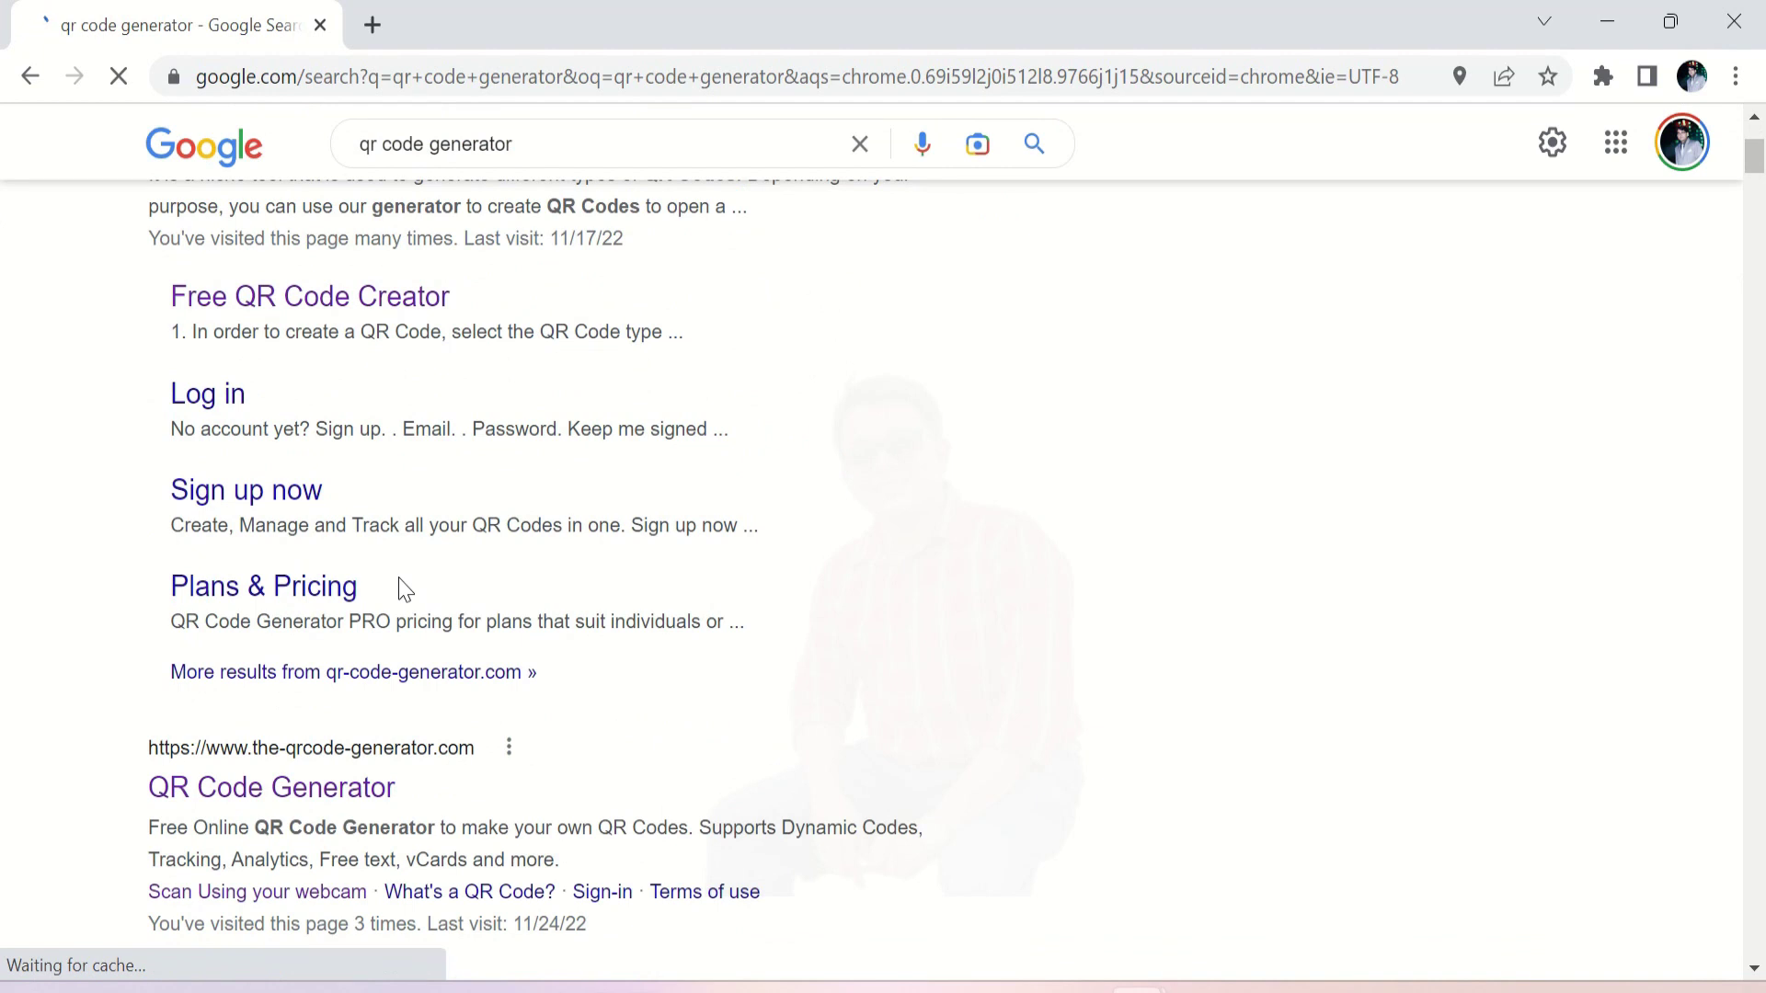
scroll(402, 589, "down", 3)
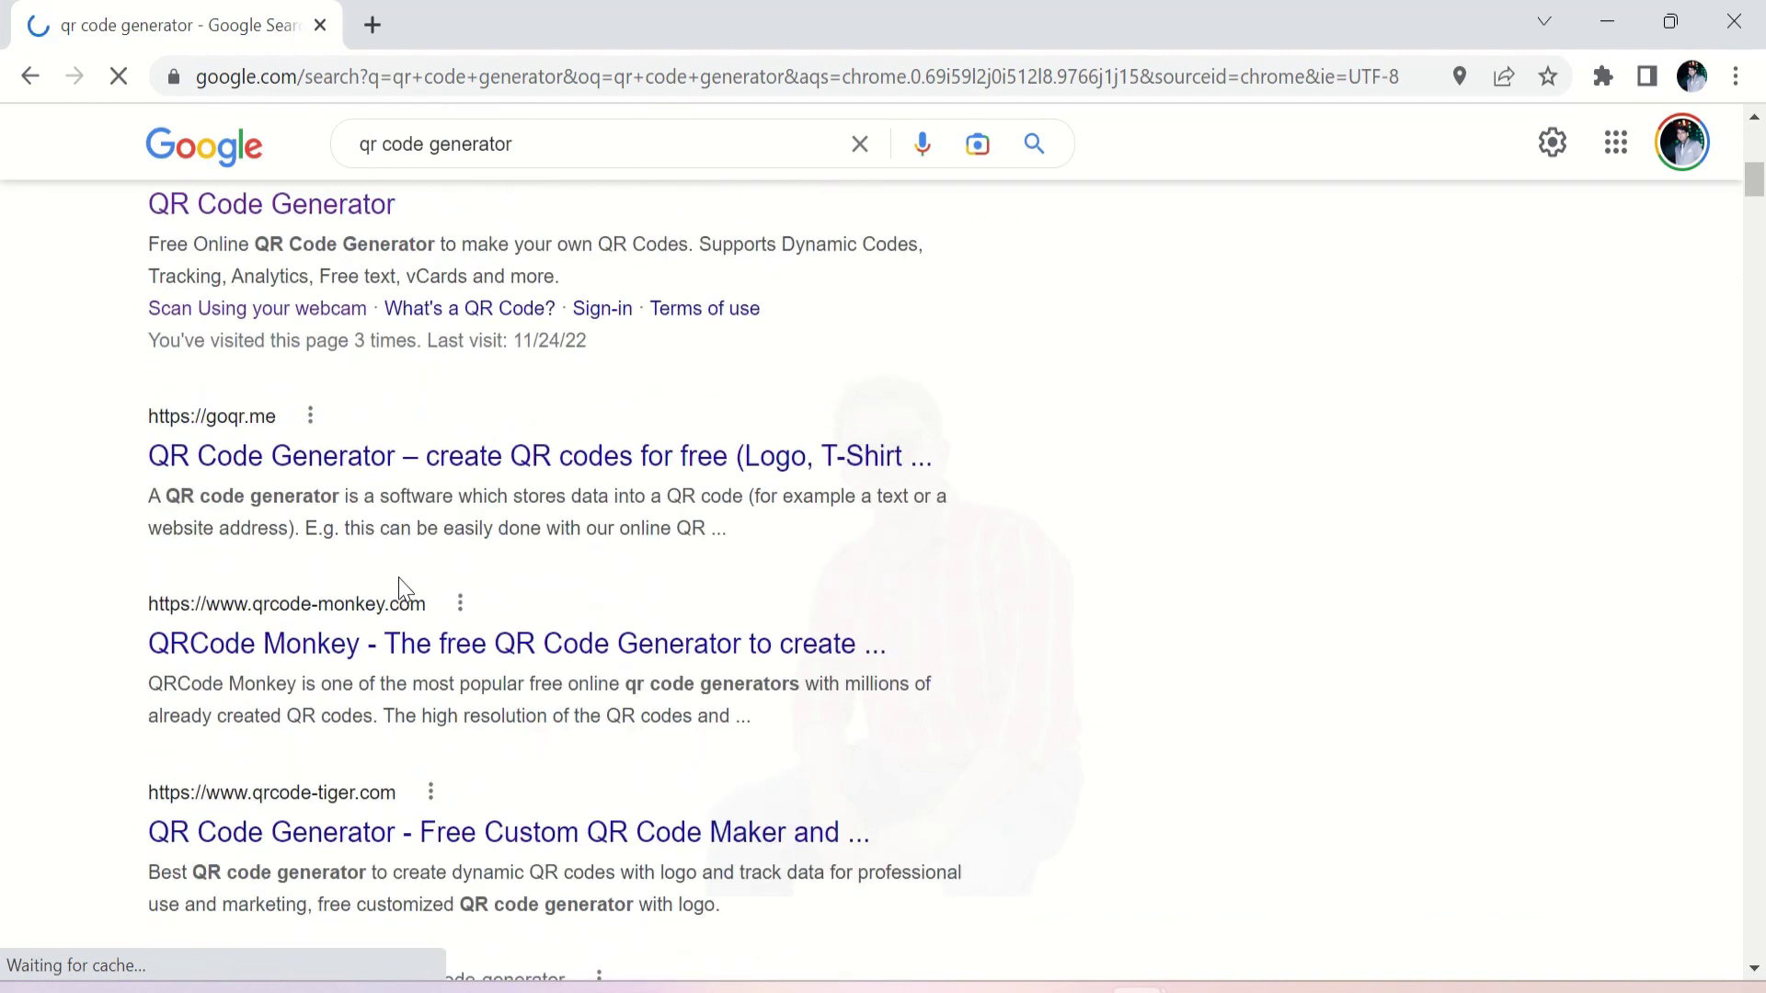
scroll(399, 580, "down", 2)
scroll(401, 578, "up", 6)
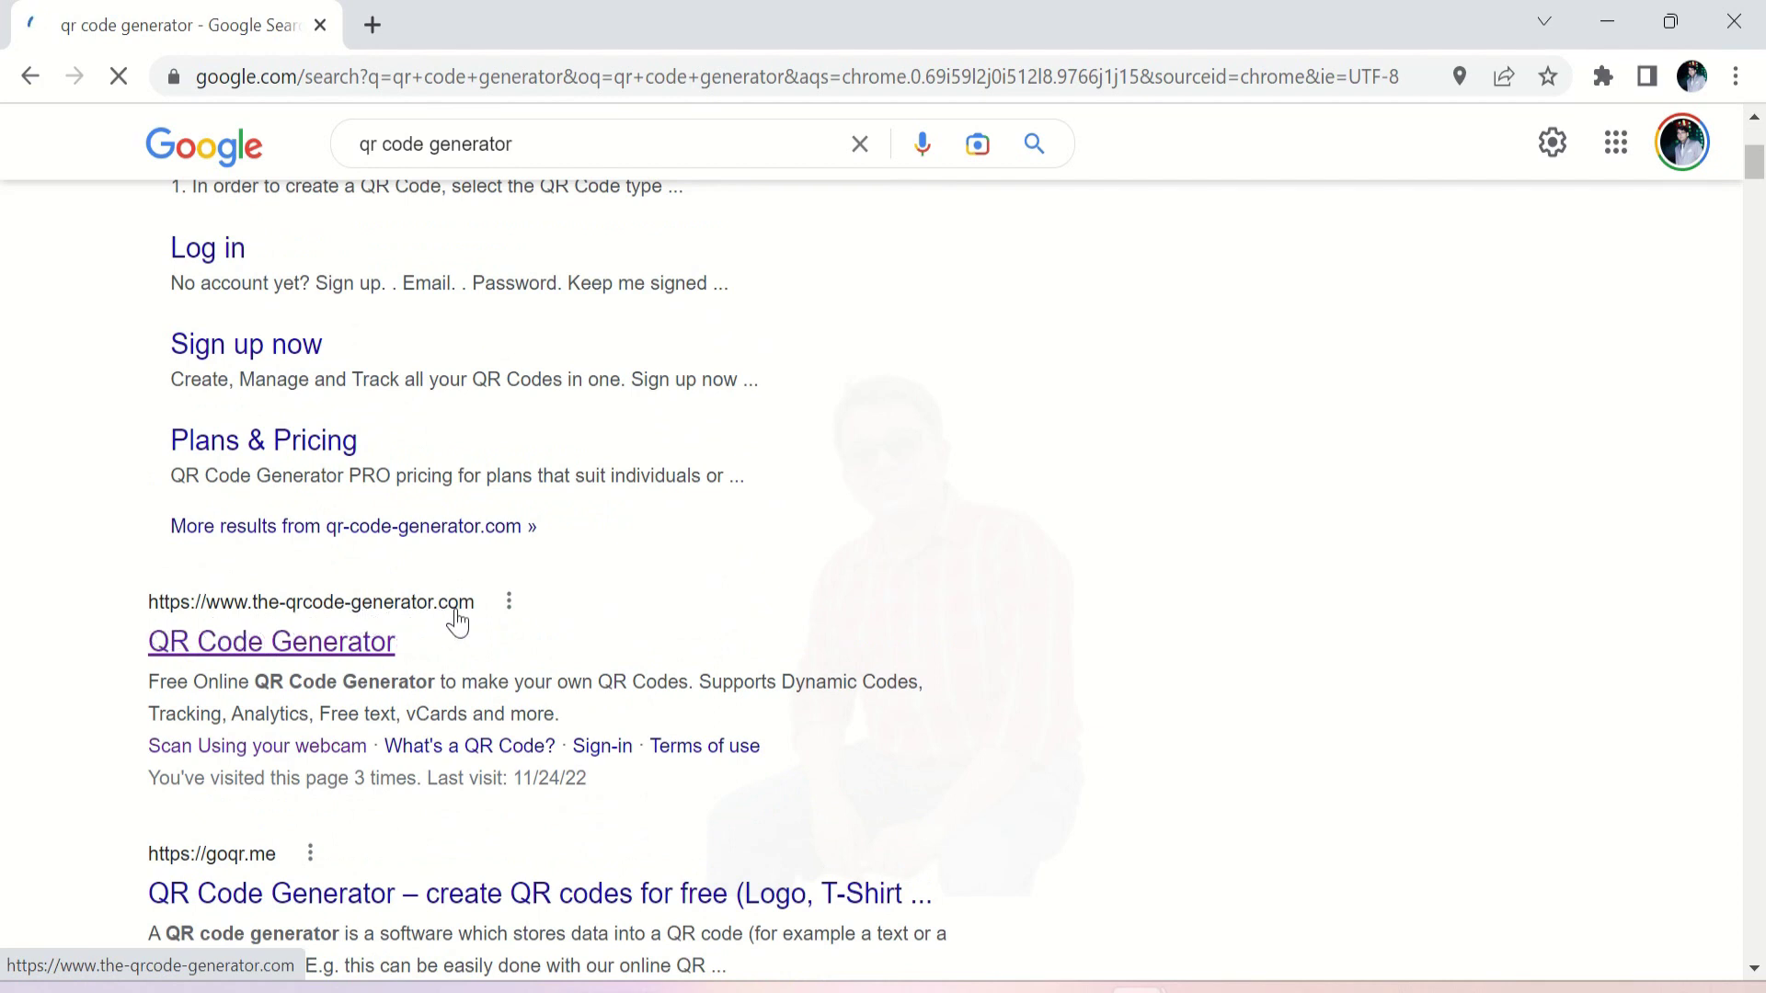
left_click(313, 650)
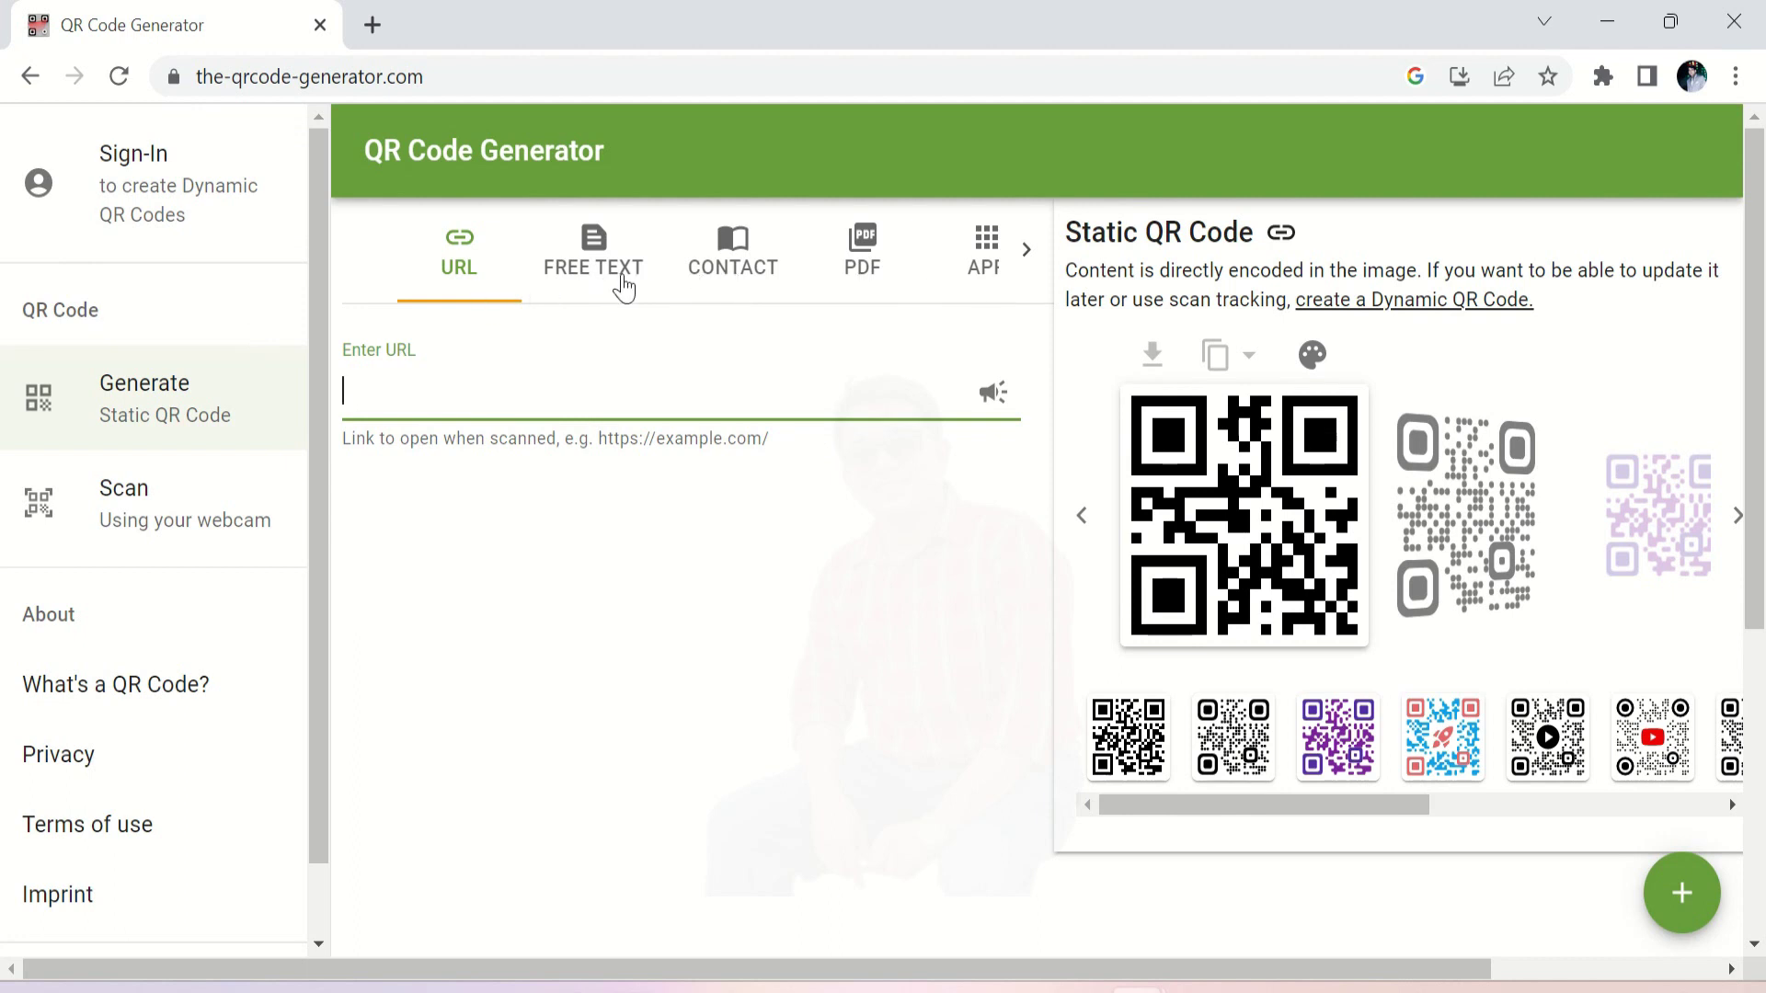
Step: Examine the URL, Free Text and Contact code types, including all the fields of the contact form
left_click(462, 268)
left_click(596, 278)
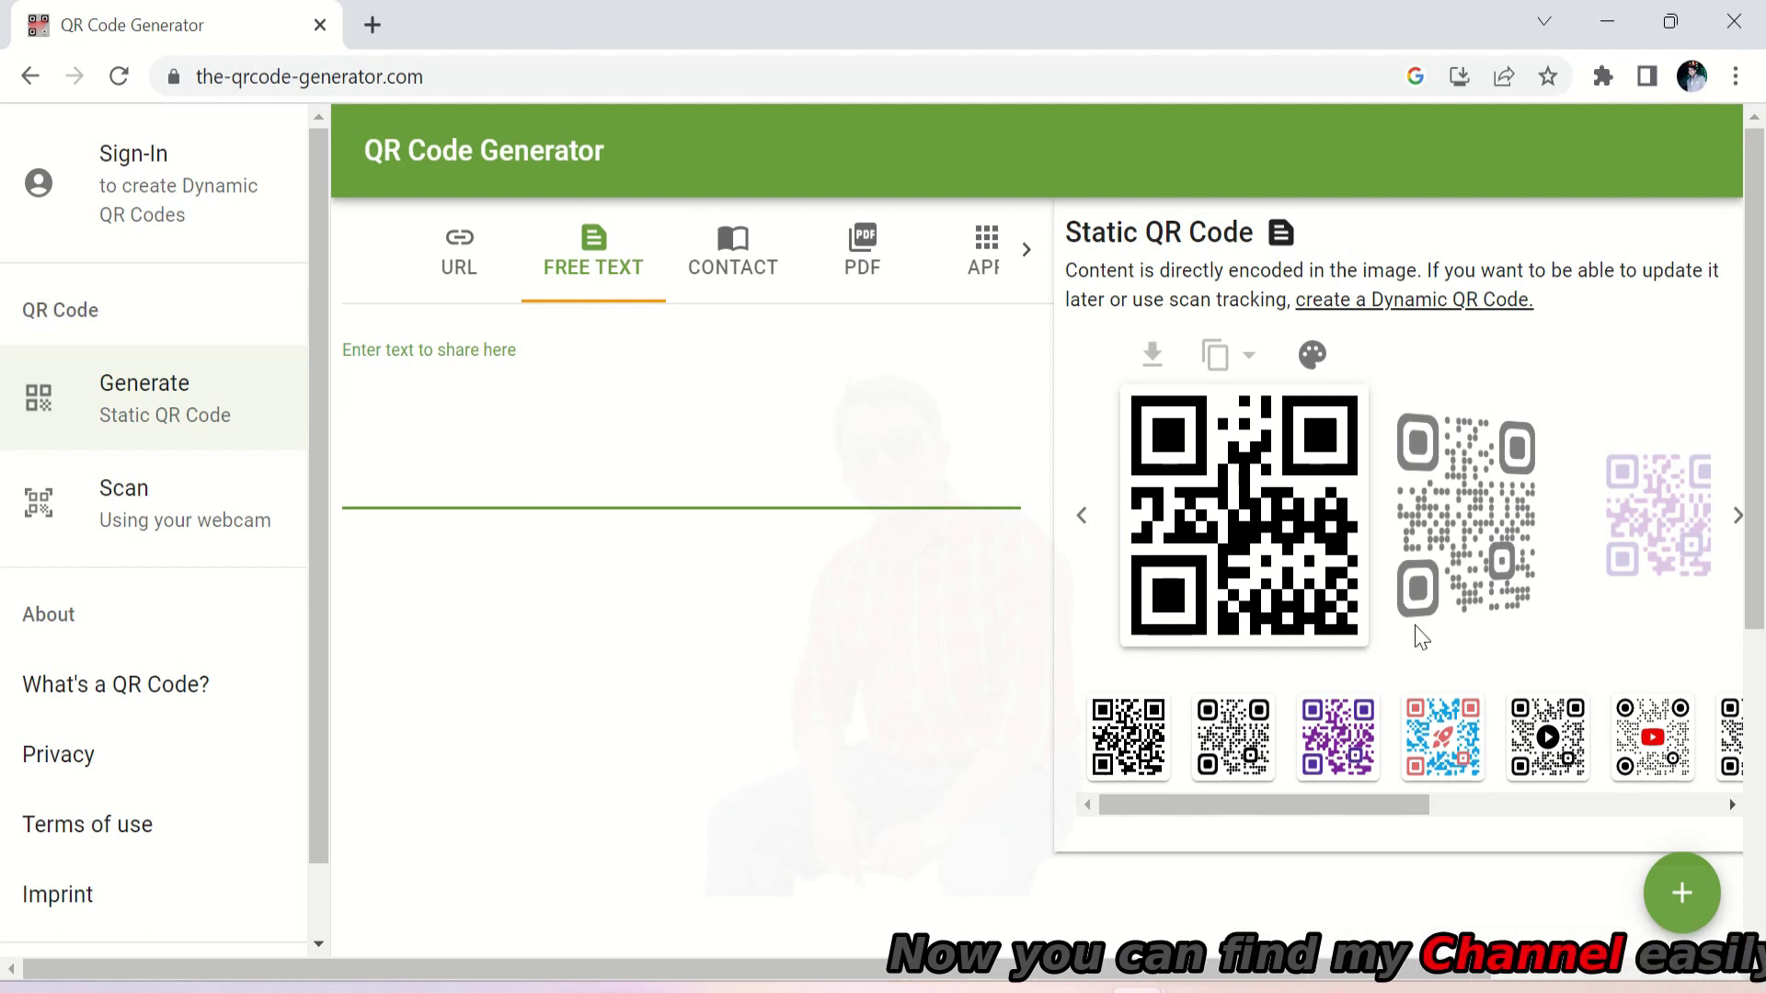
left_click(731, 269)
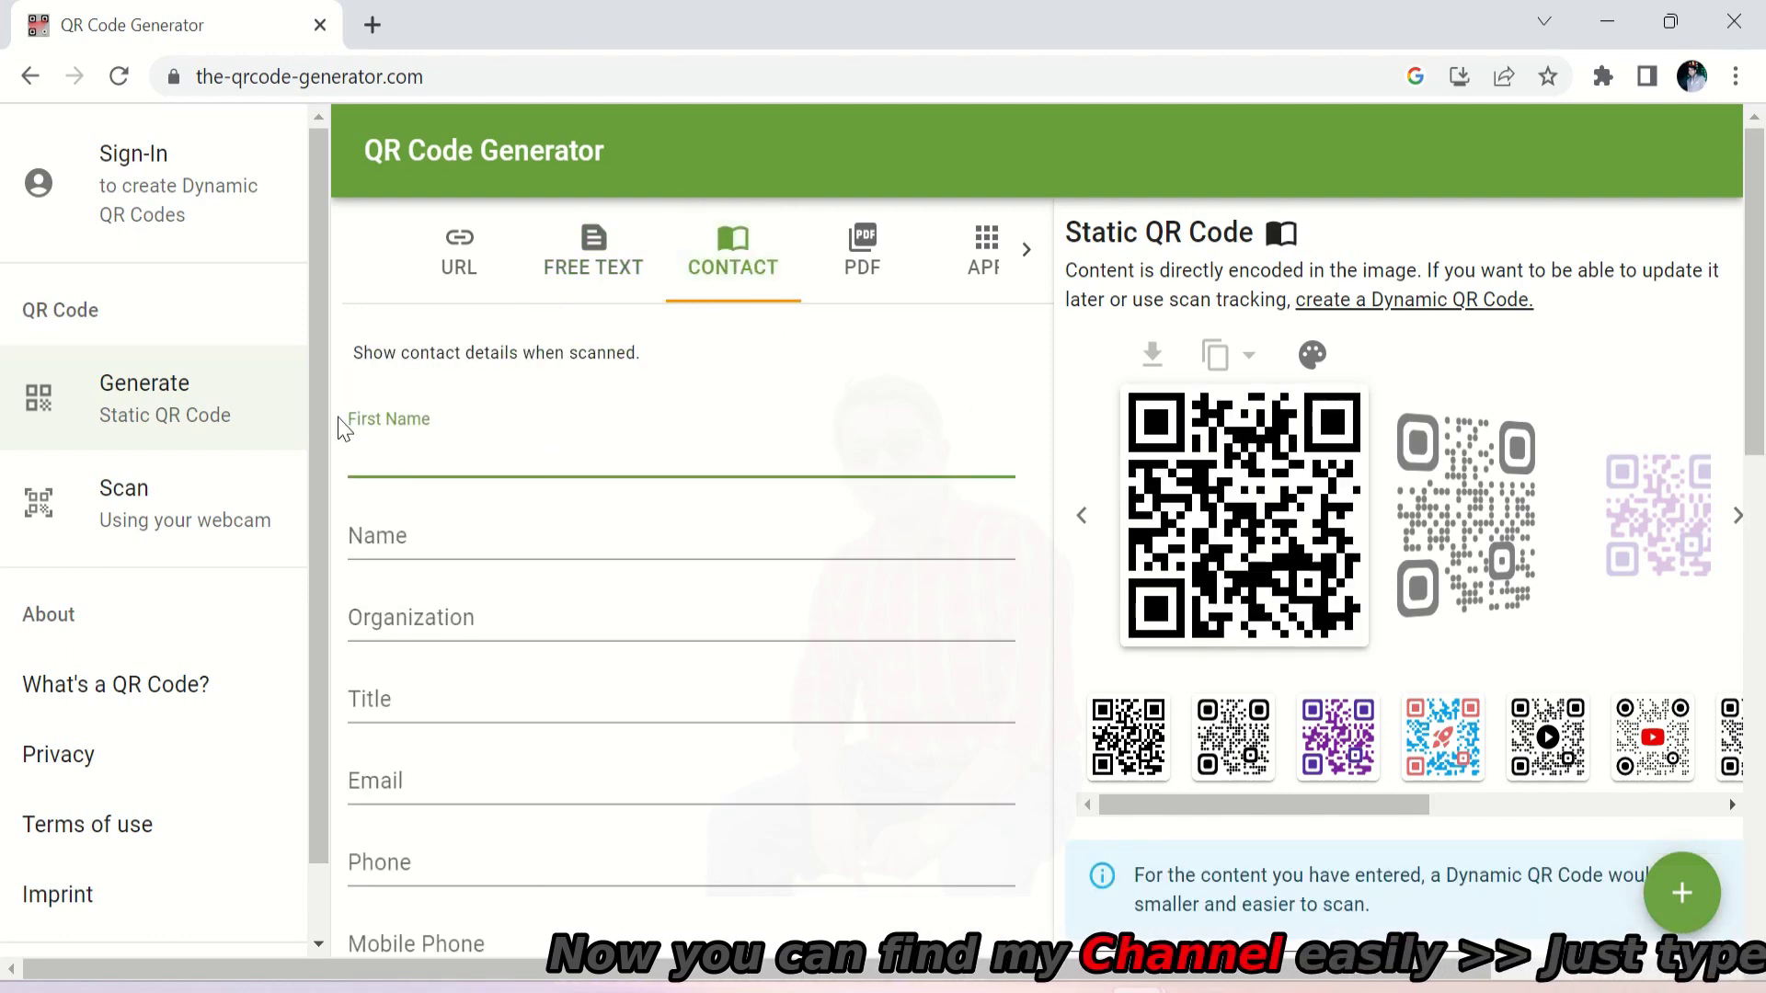
scroll(525, 533, "down", 5)
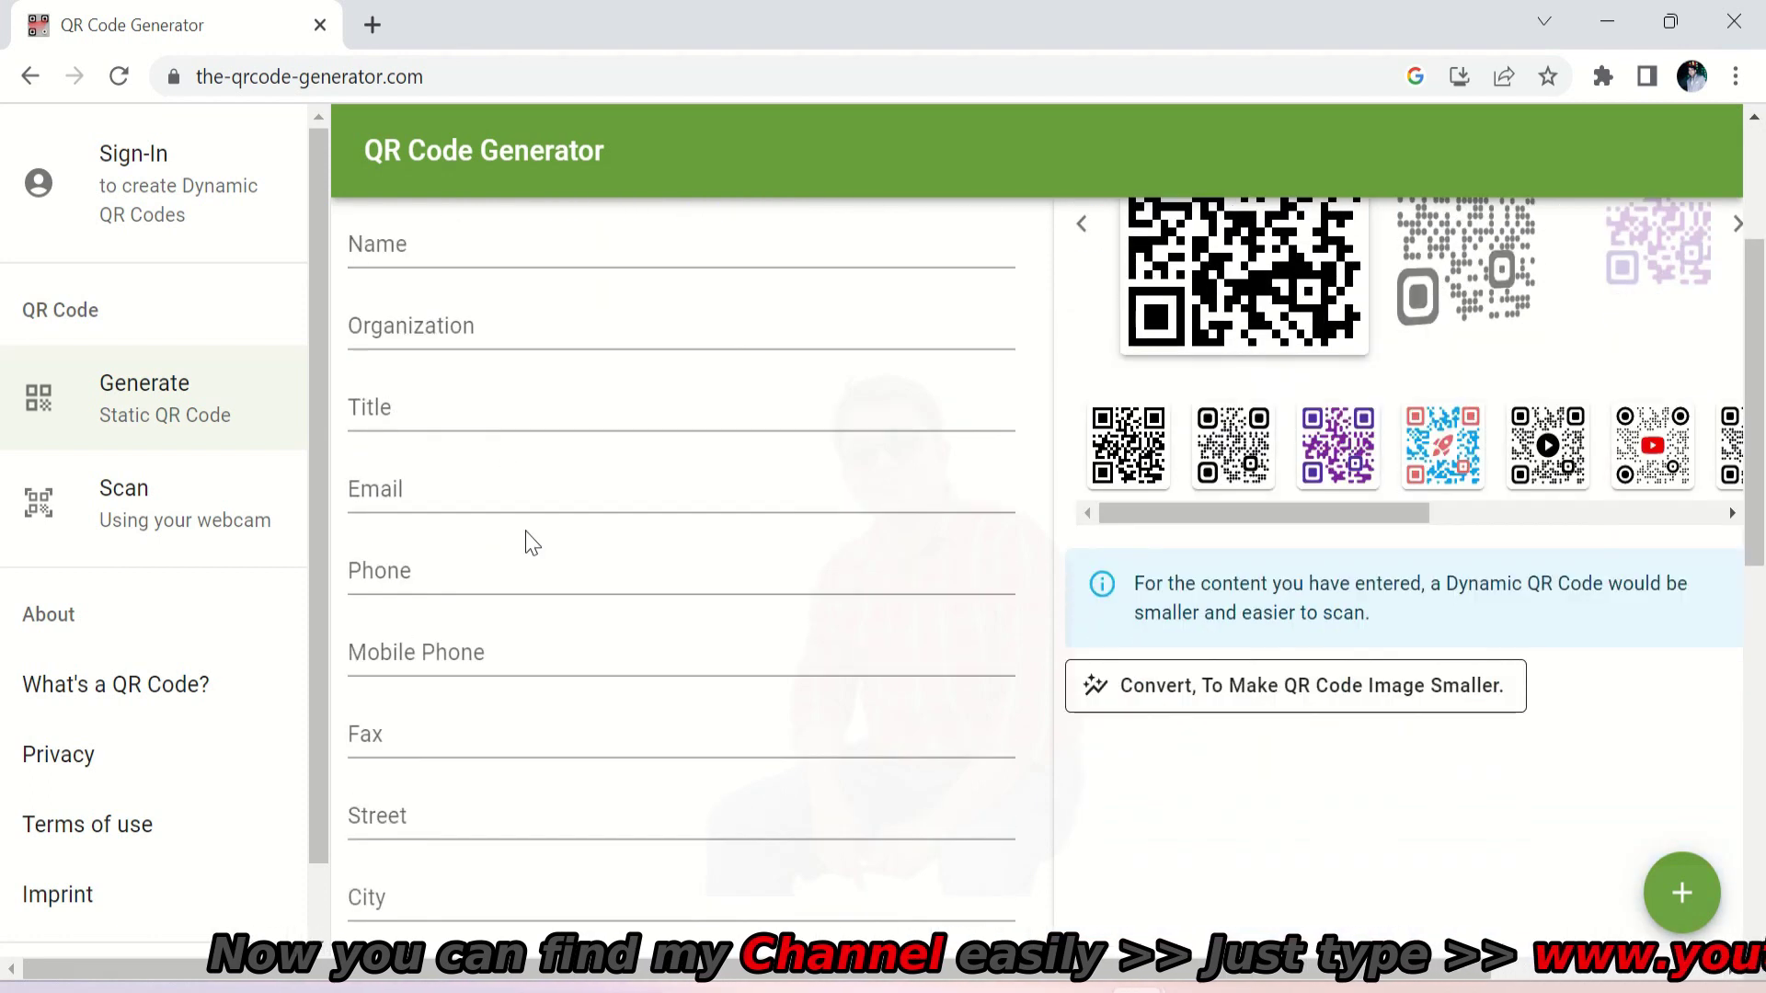
scroll(527, 531, "down", 5)
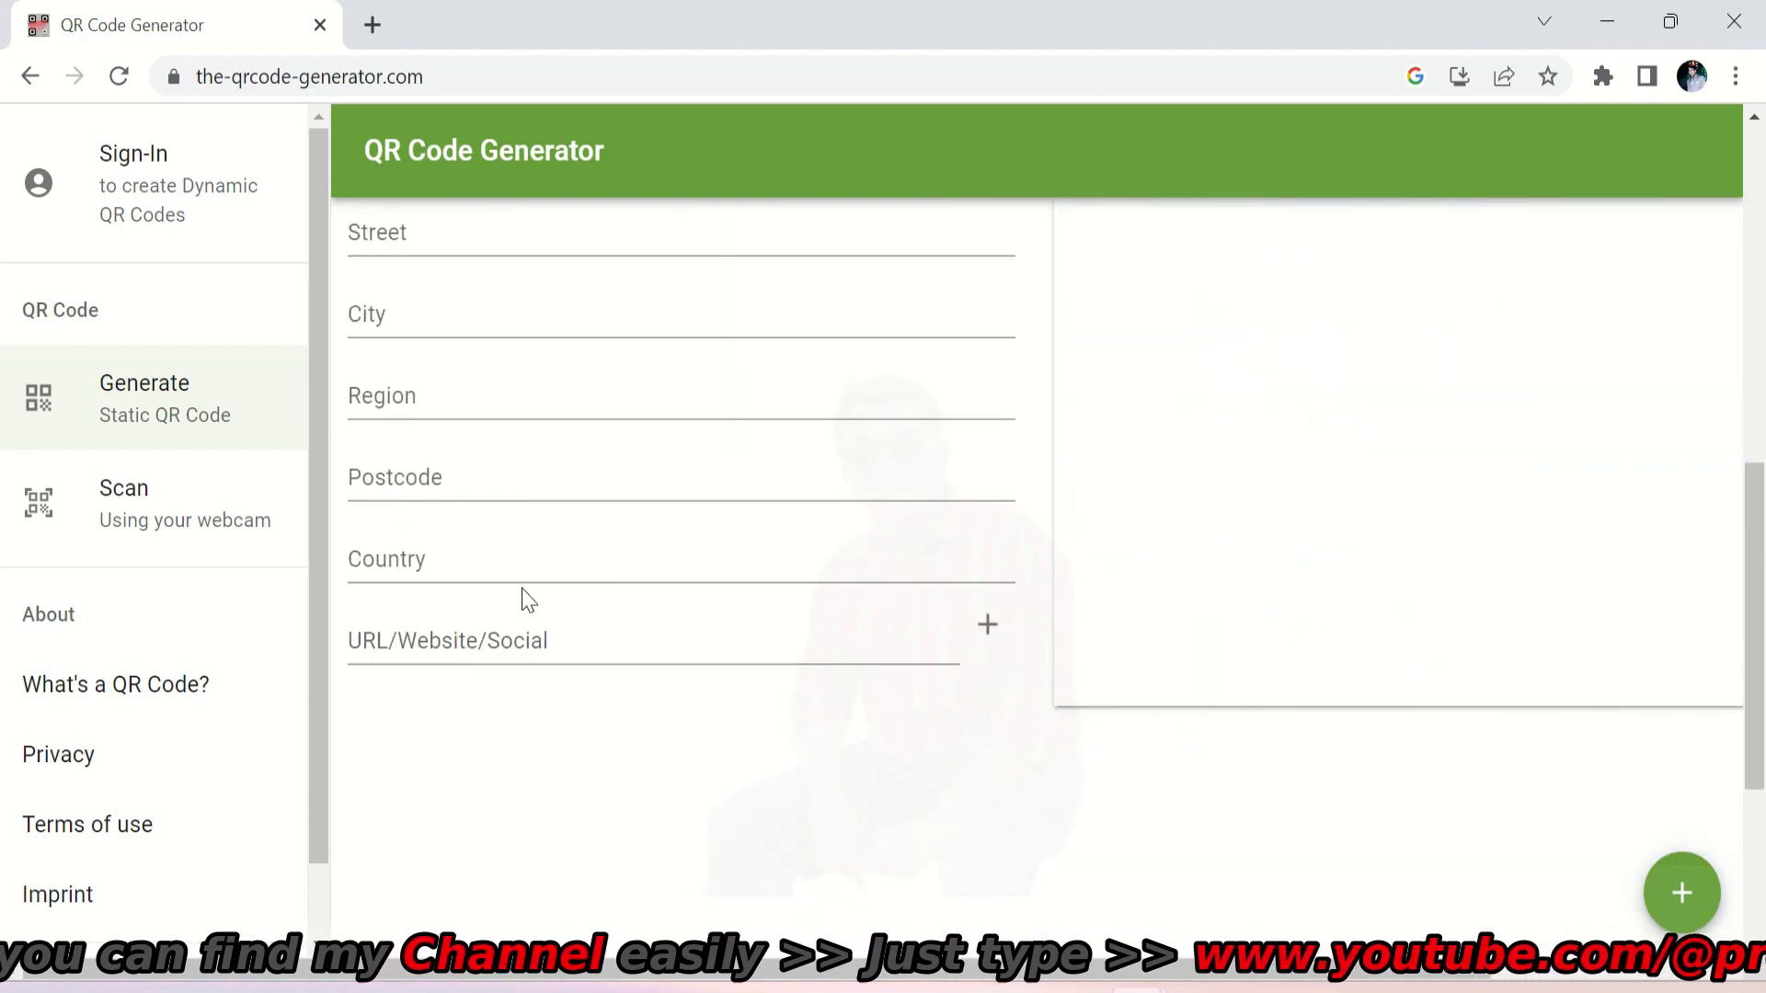
scroll(525, 599, "up", 3)
scroll(526, 599, "up", 5)
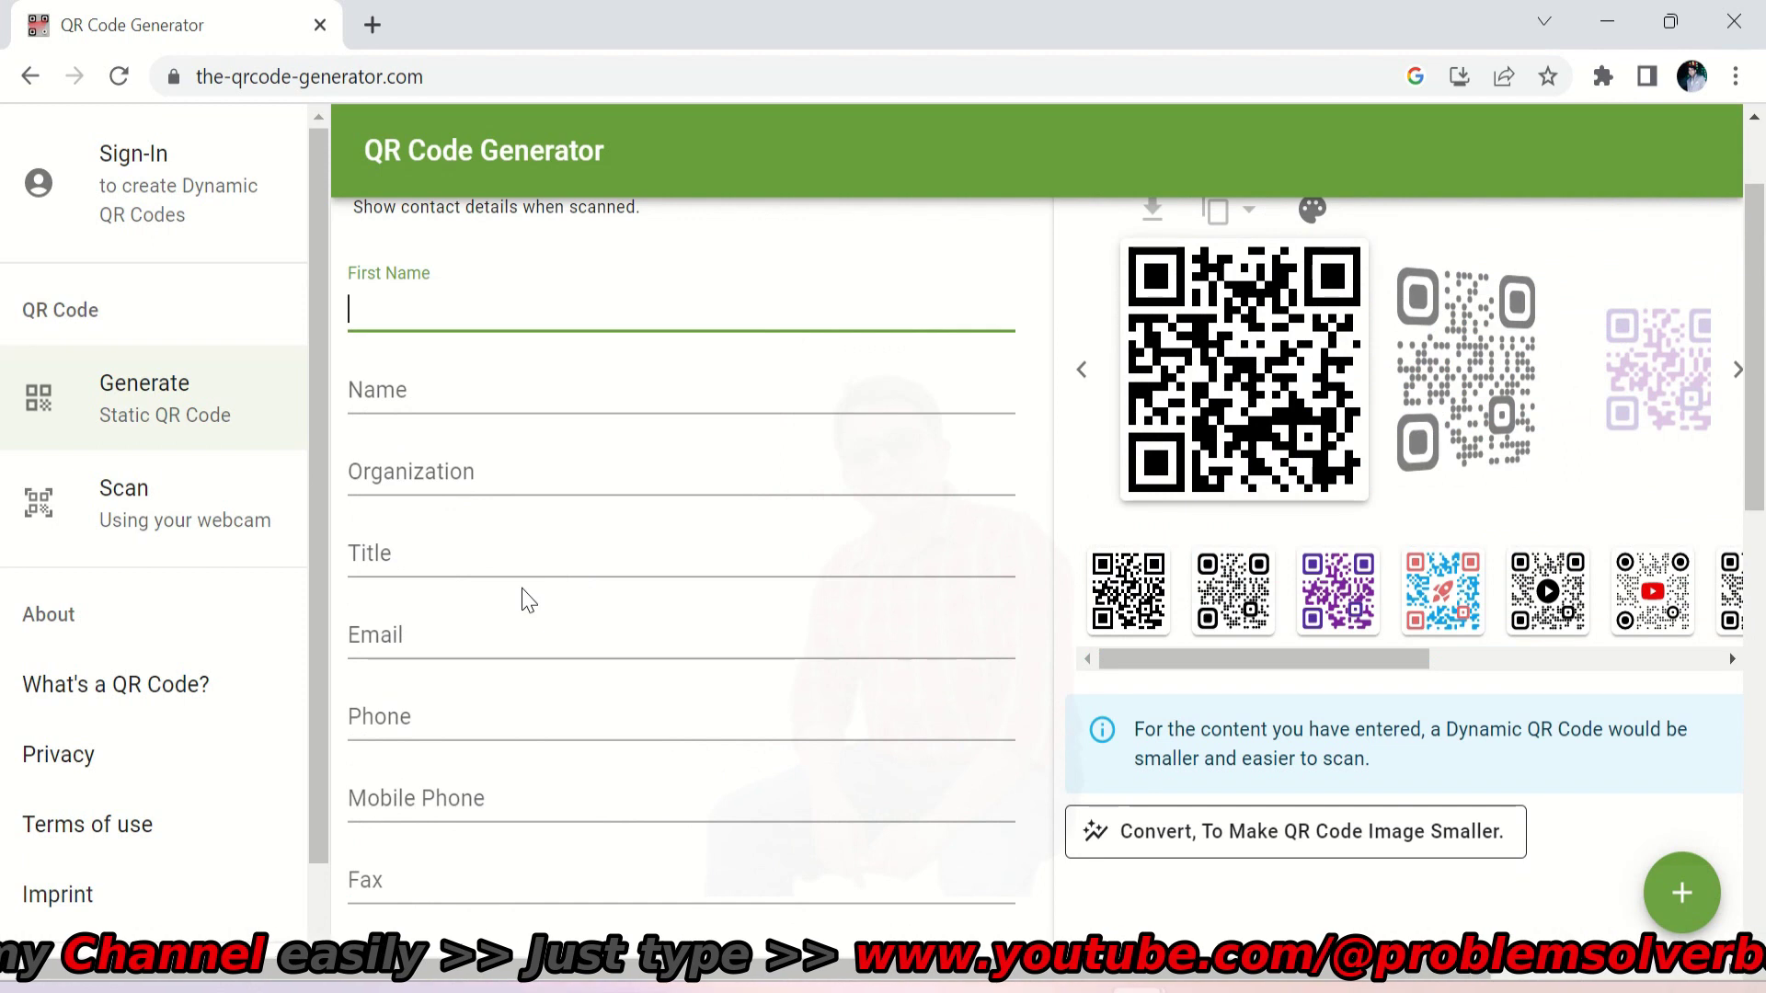
scroll(525, 600, "up", 1)
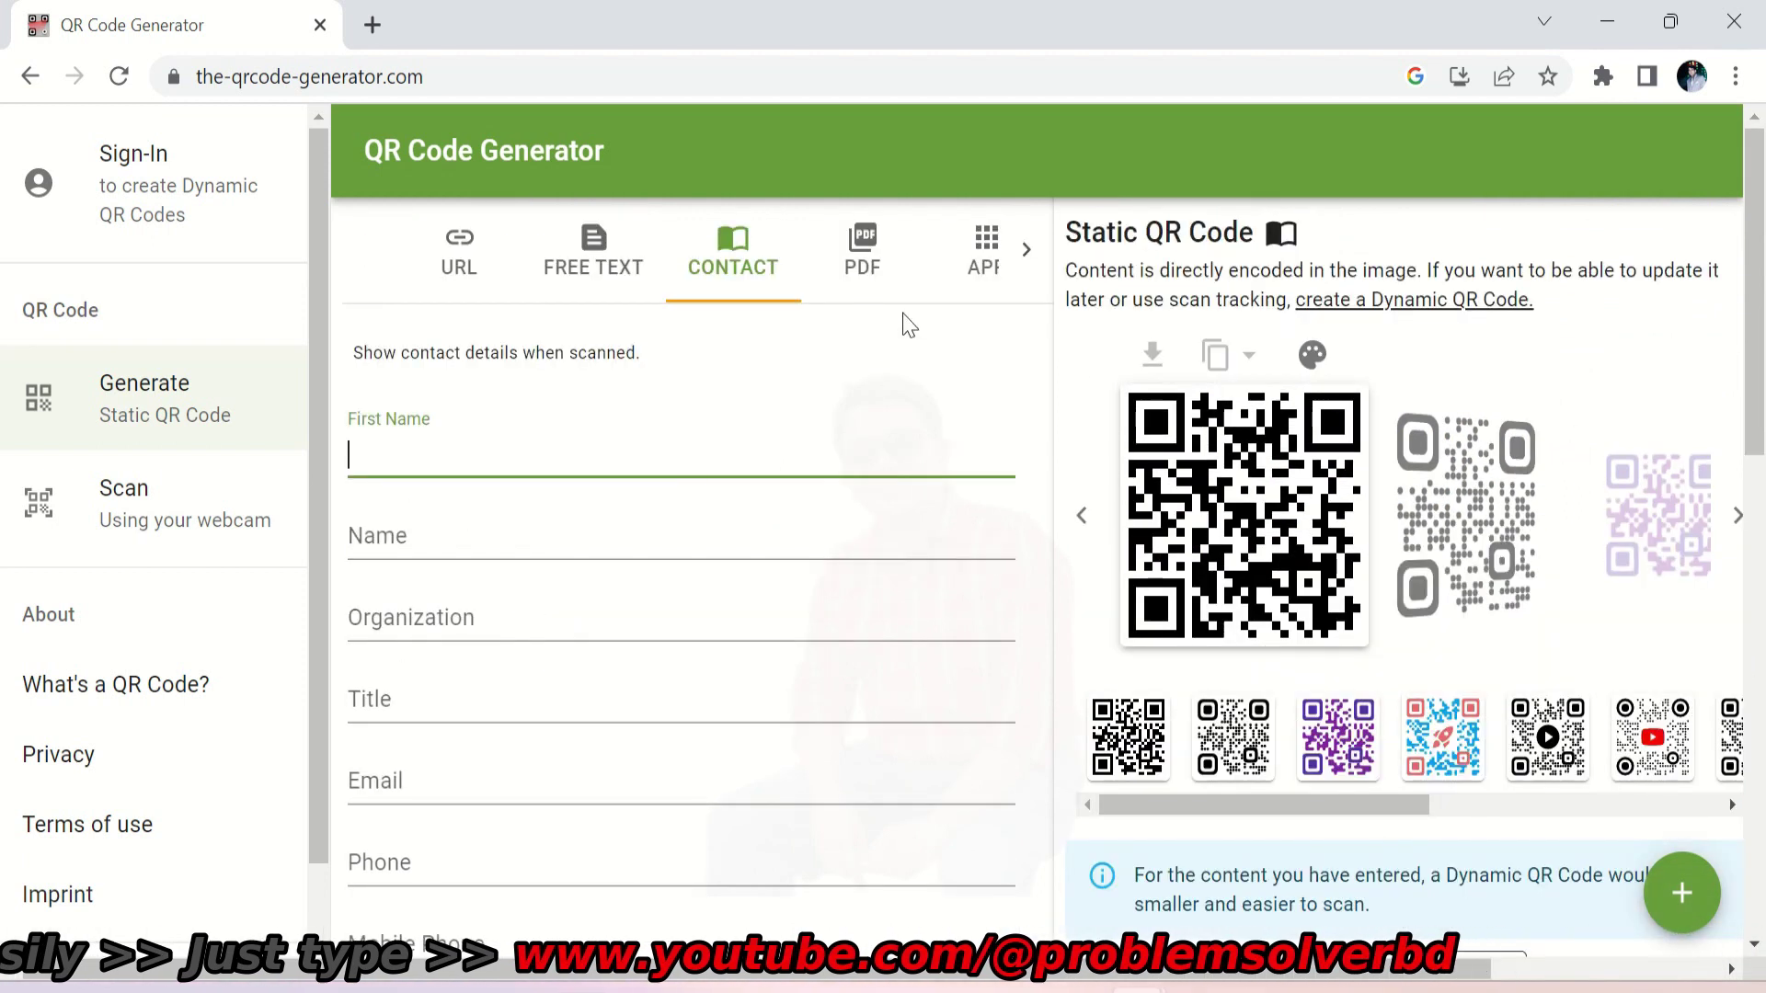
Step: Examine the options offered for the PDF, App, Email, Phone and SMS code types
left_click(862, 276)
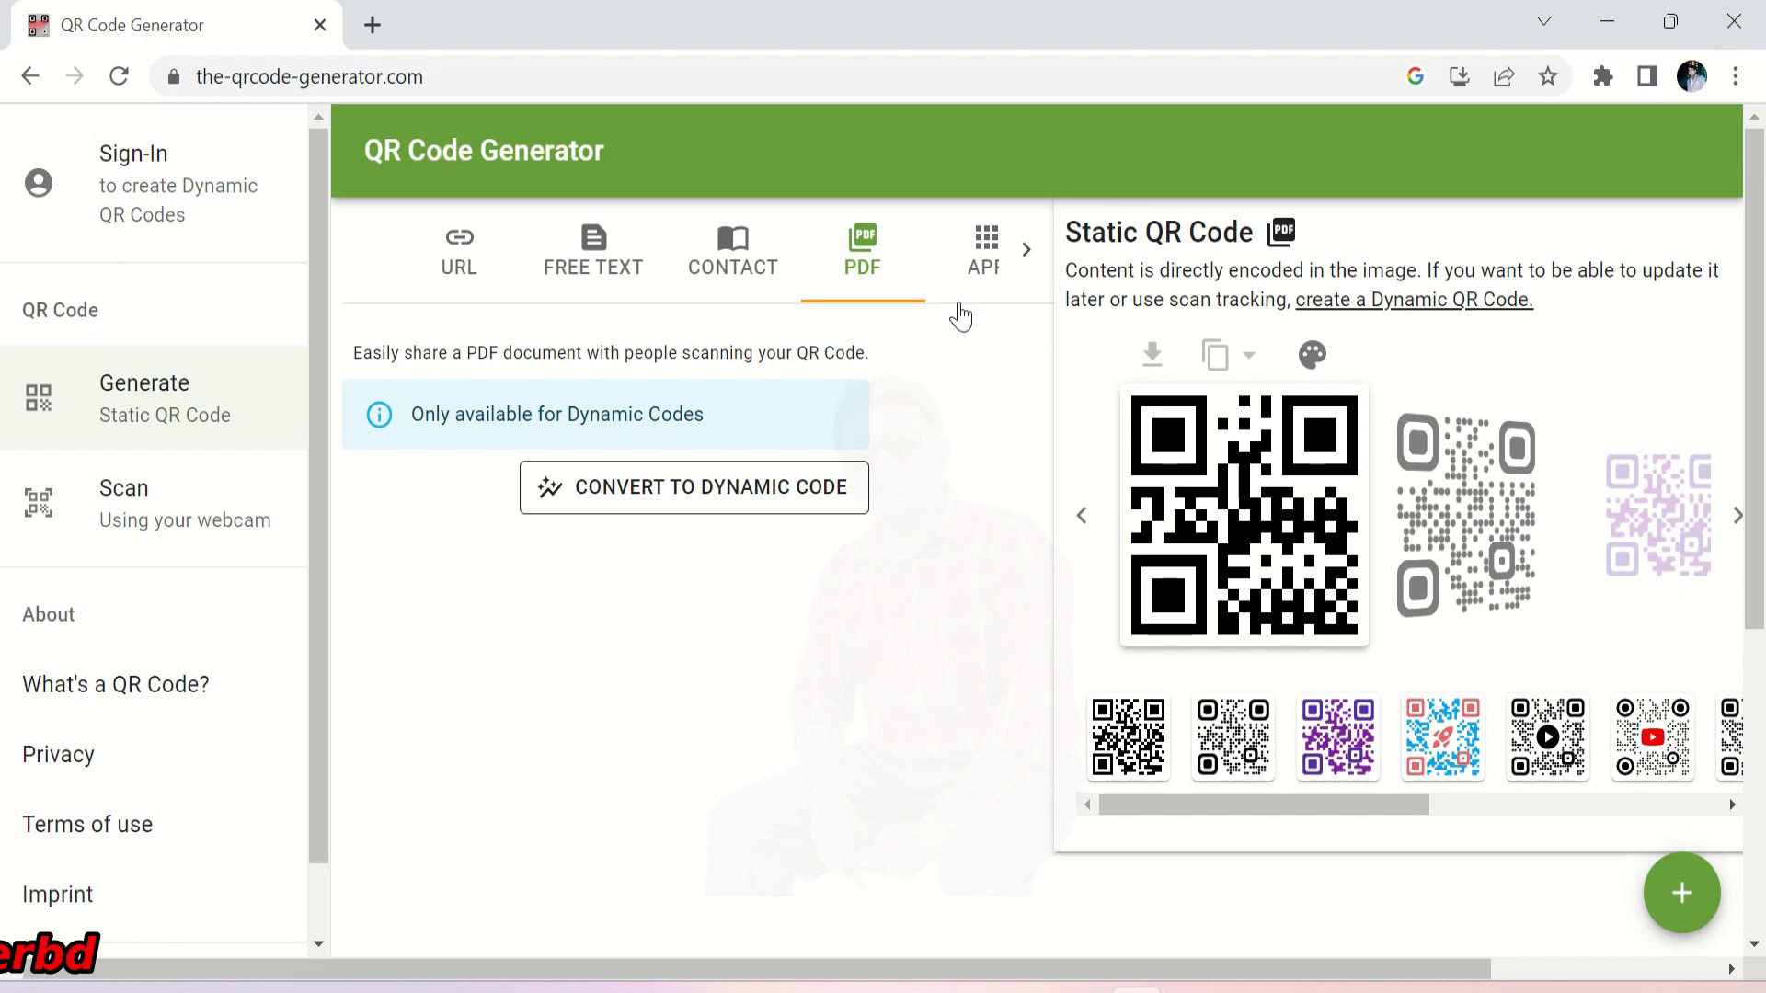
left_click(1023, 248)
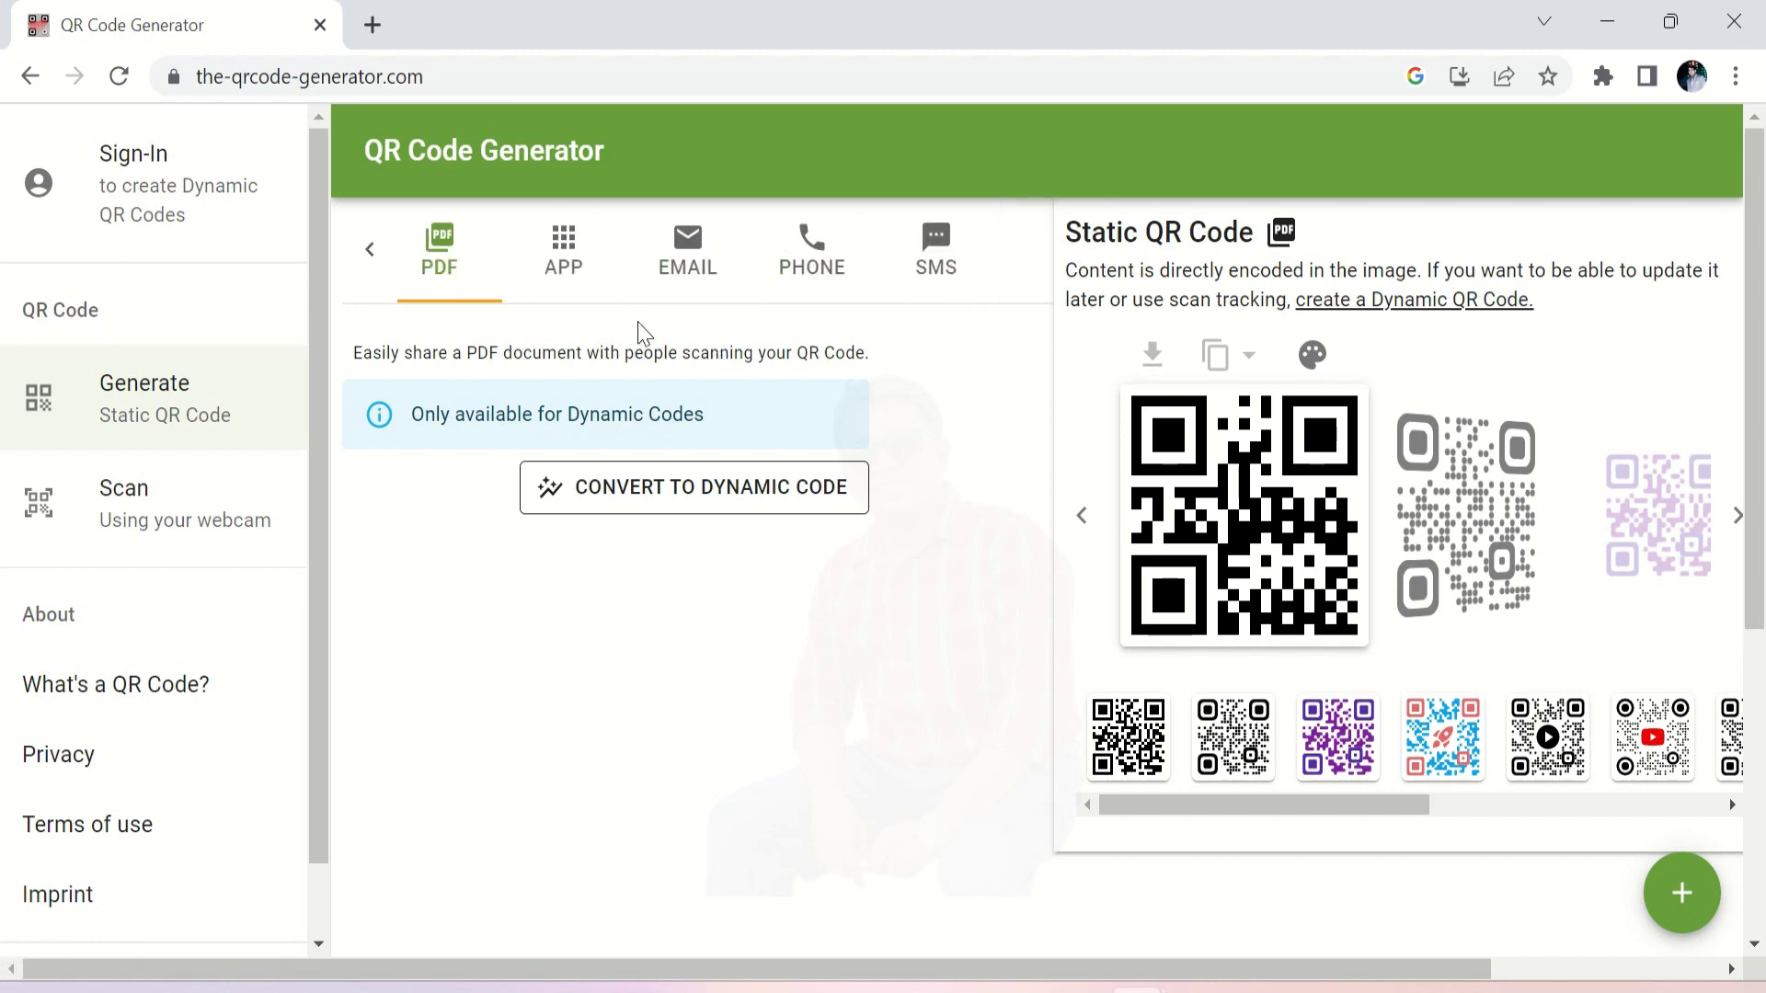
left_click(570, 271)
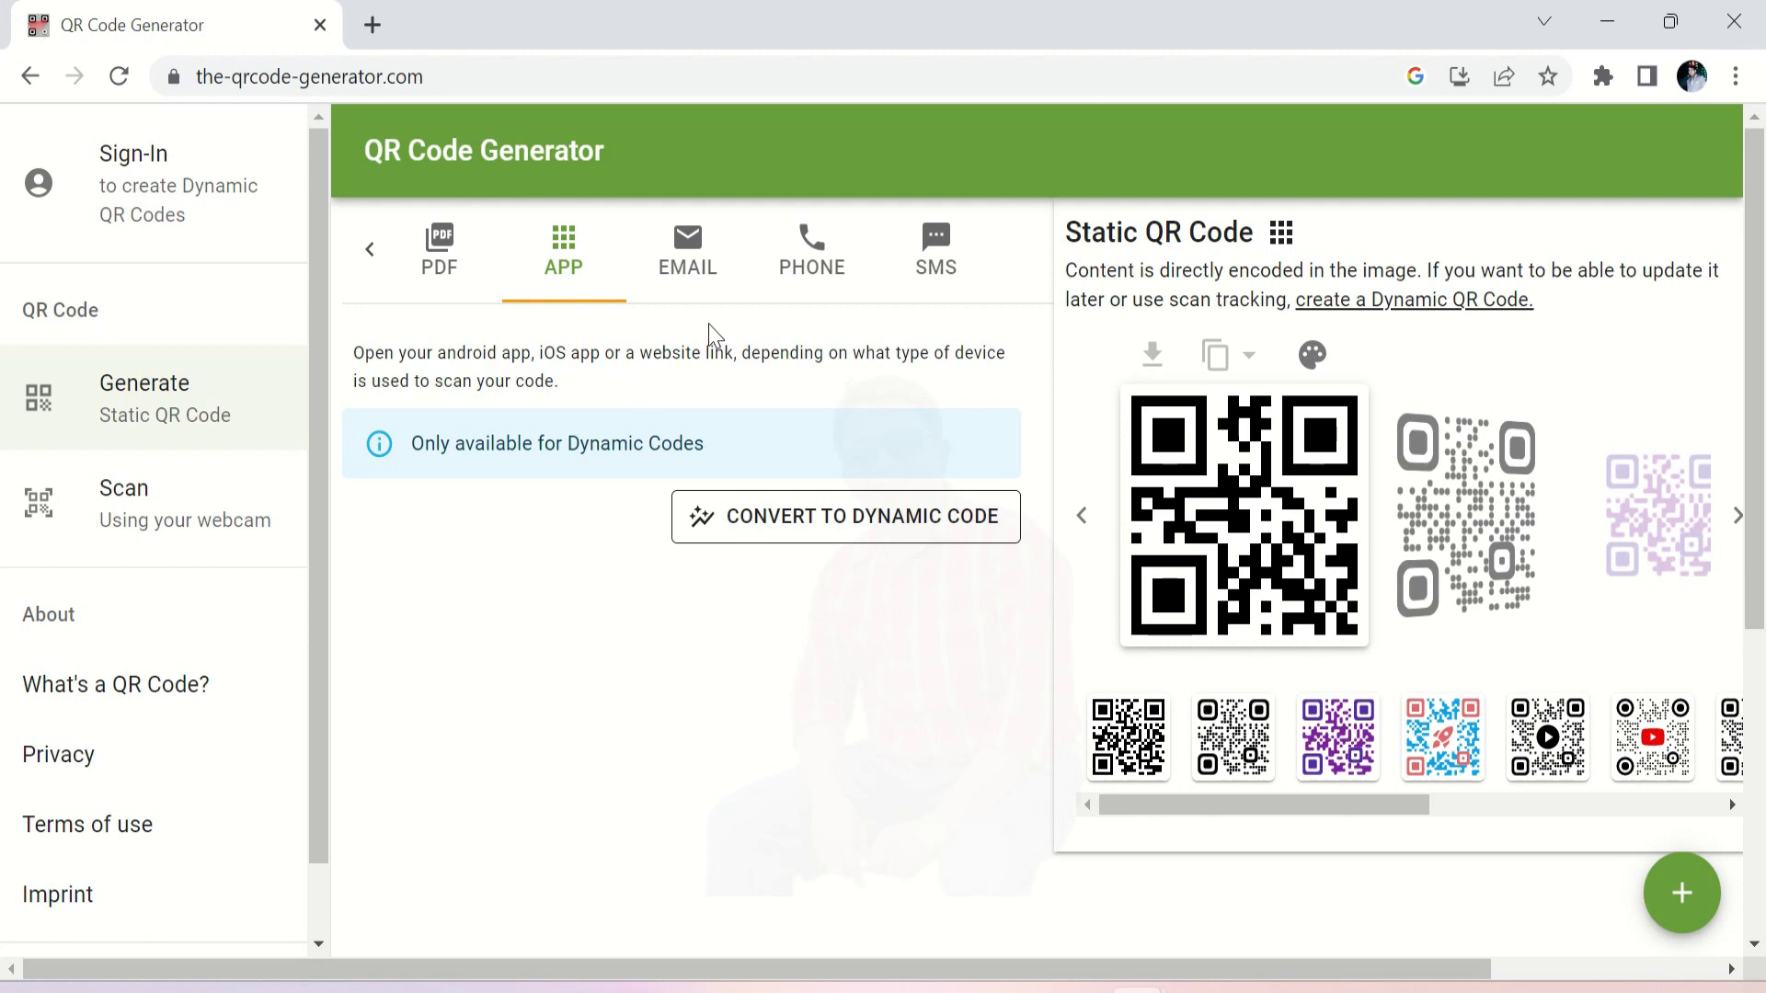
left_click(686, 276)
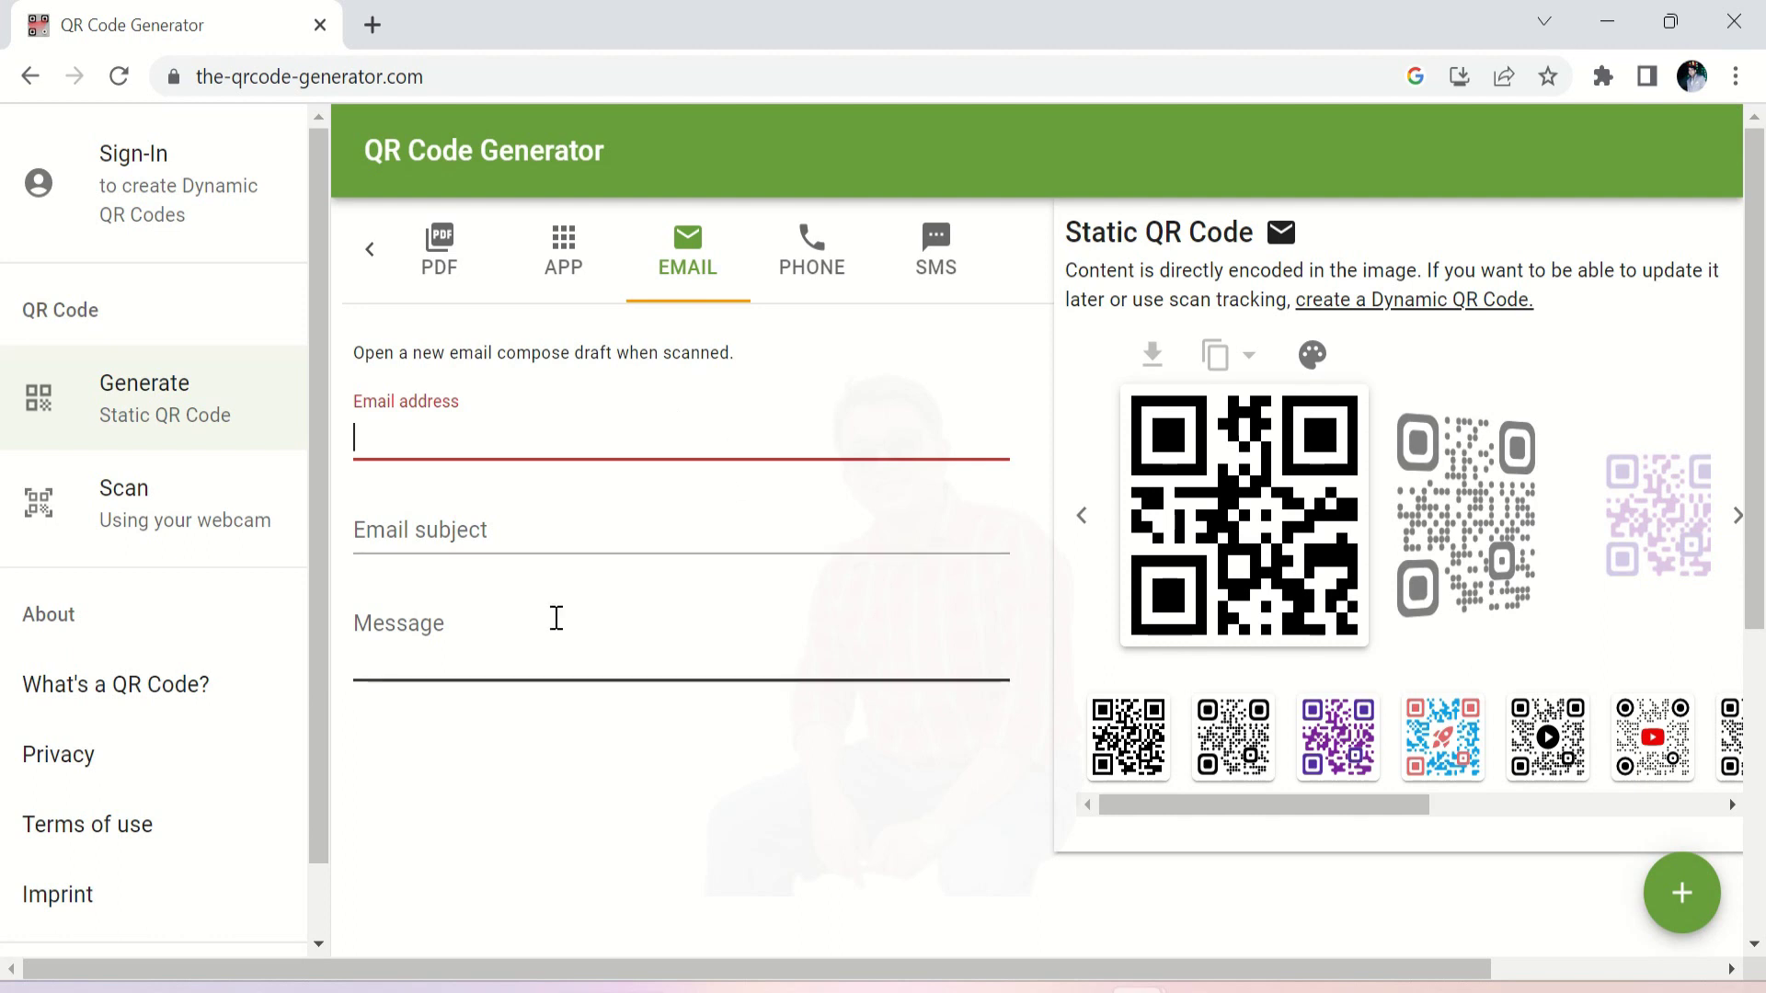
left_click(831, 267)
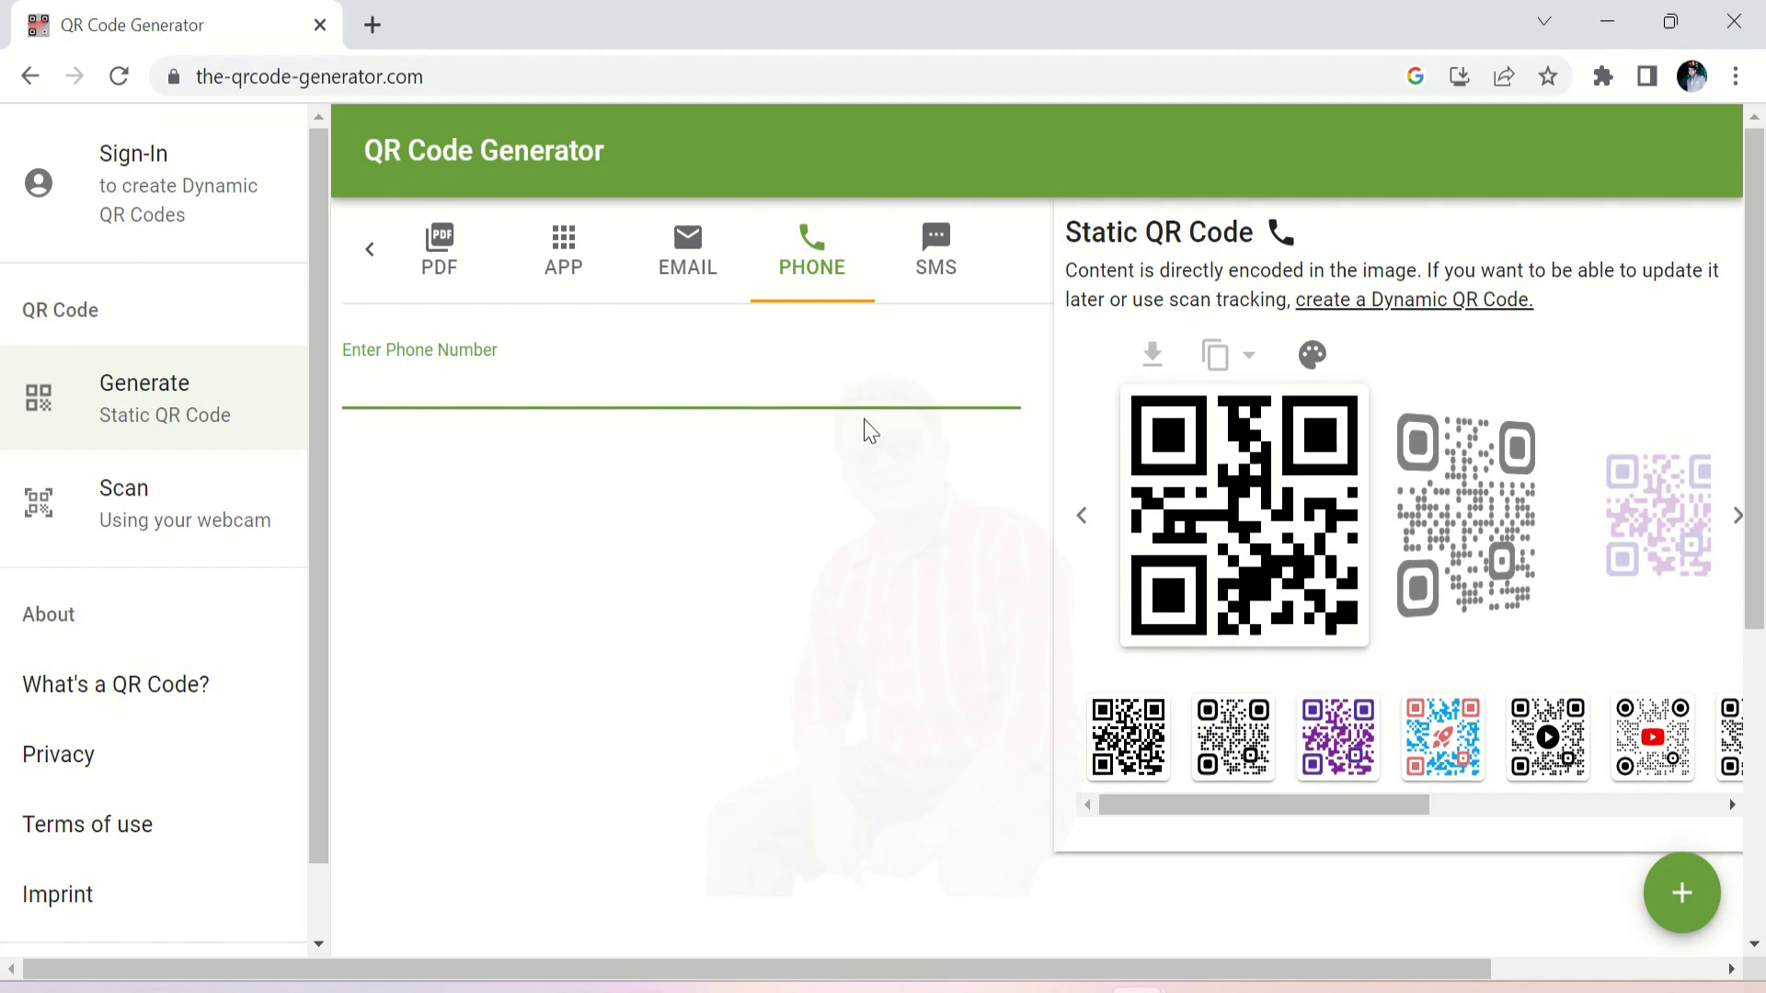
left_click(942, 290)
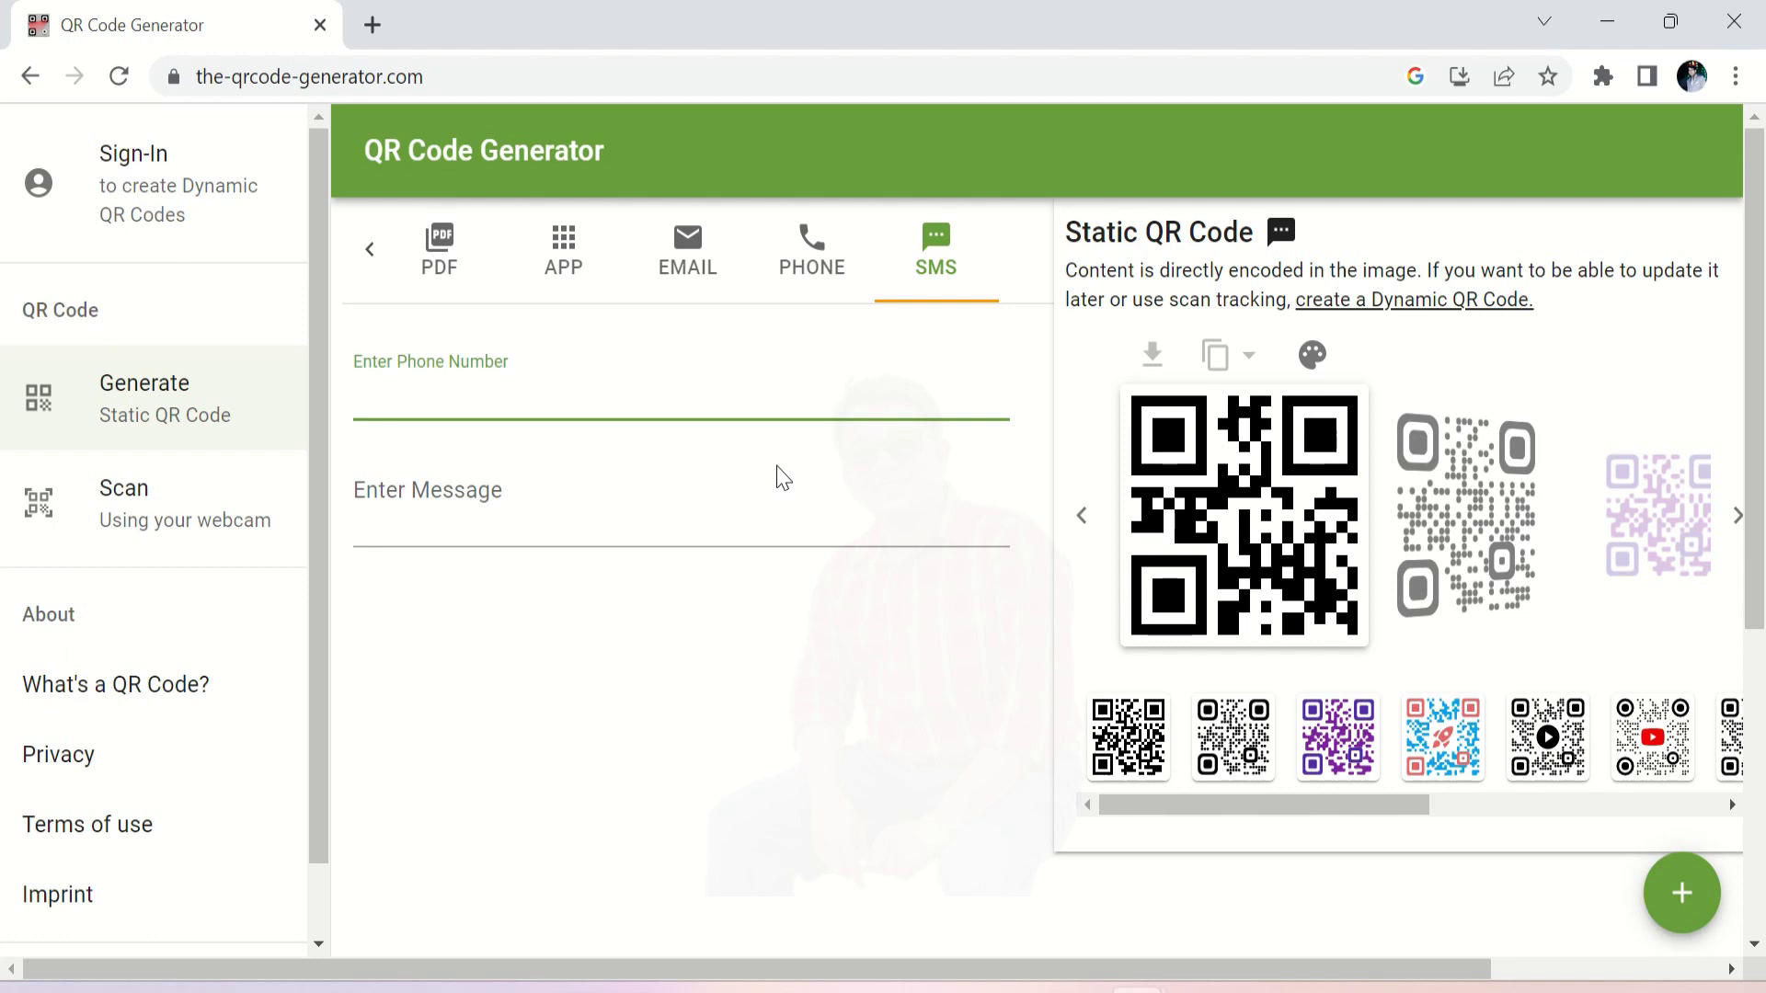
left_click(370, 248)
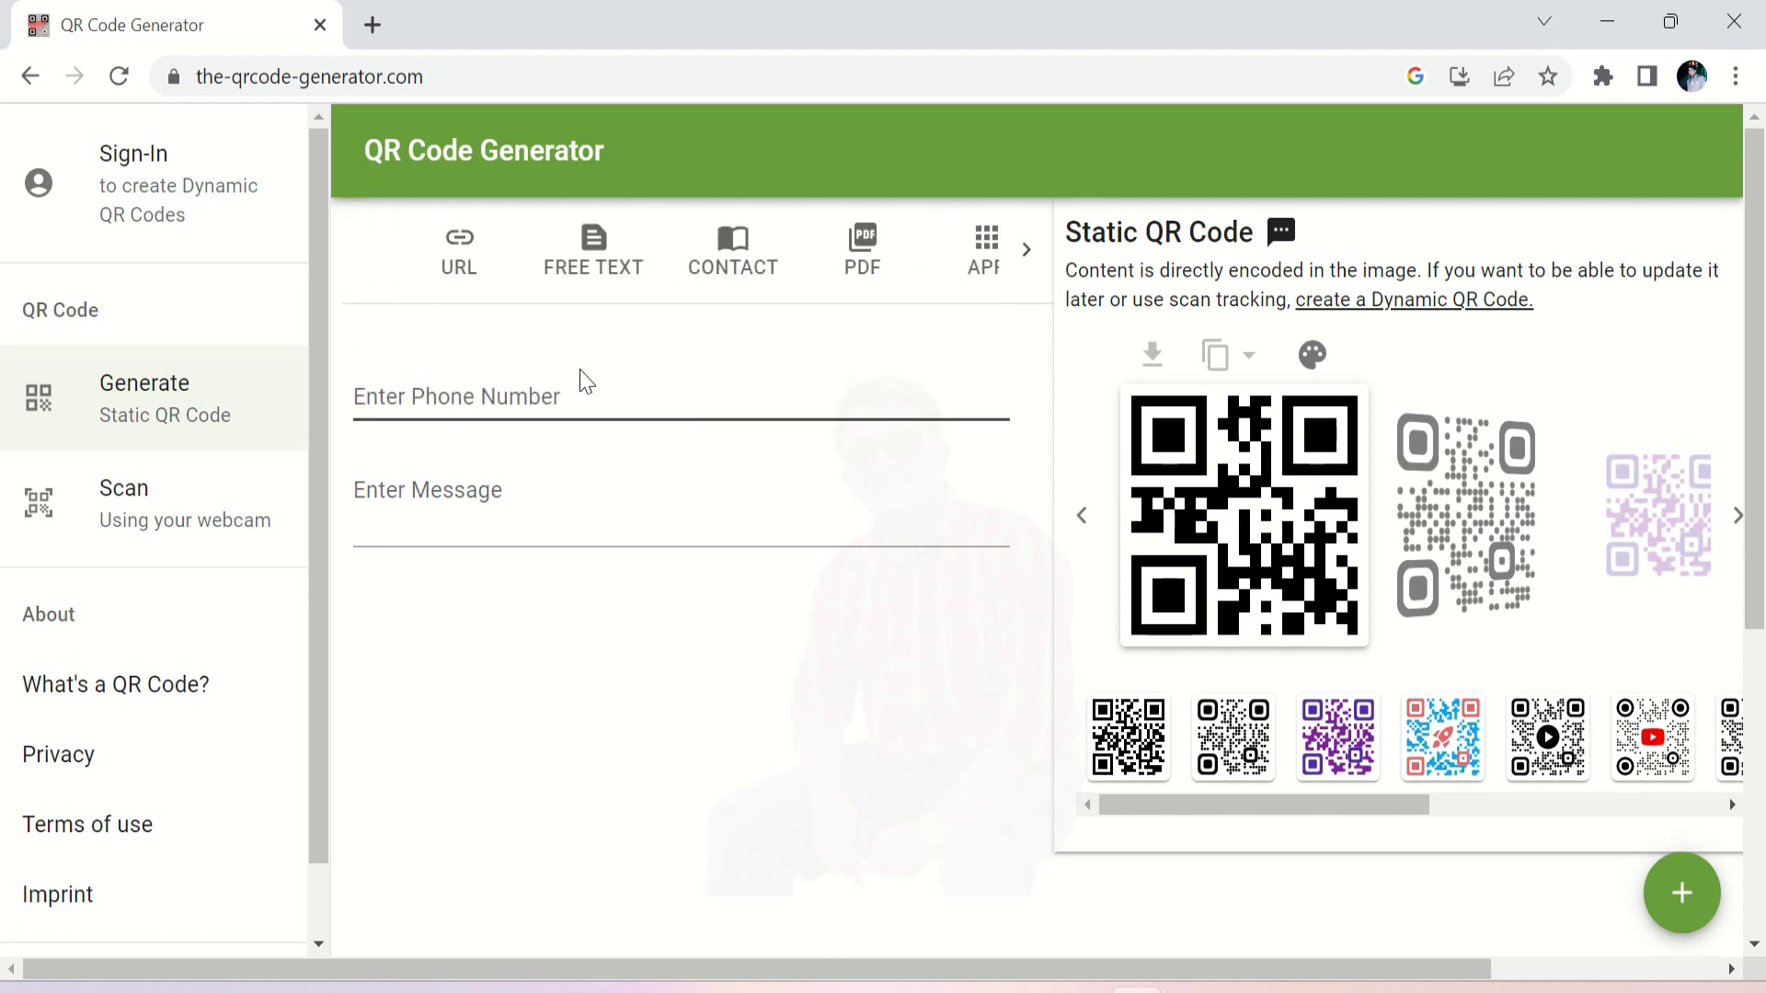
left_click(468, 276)
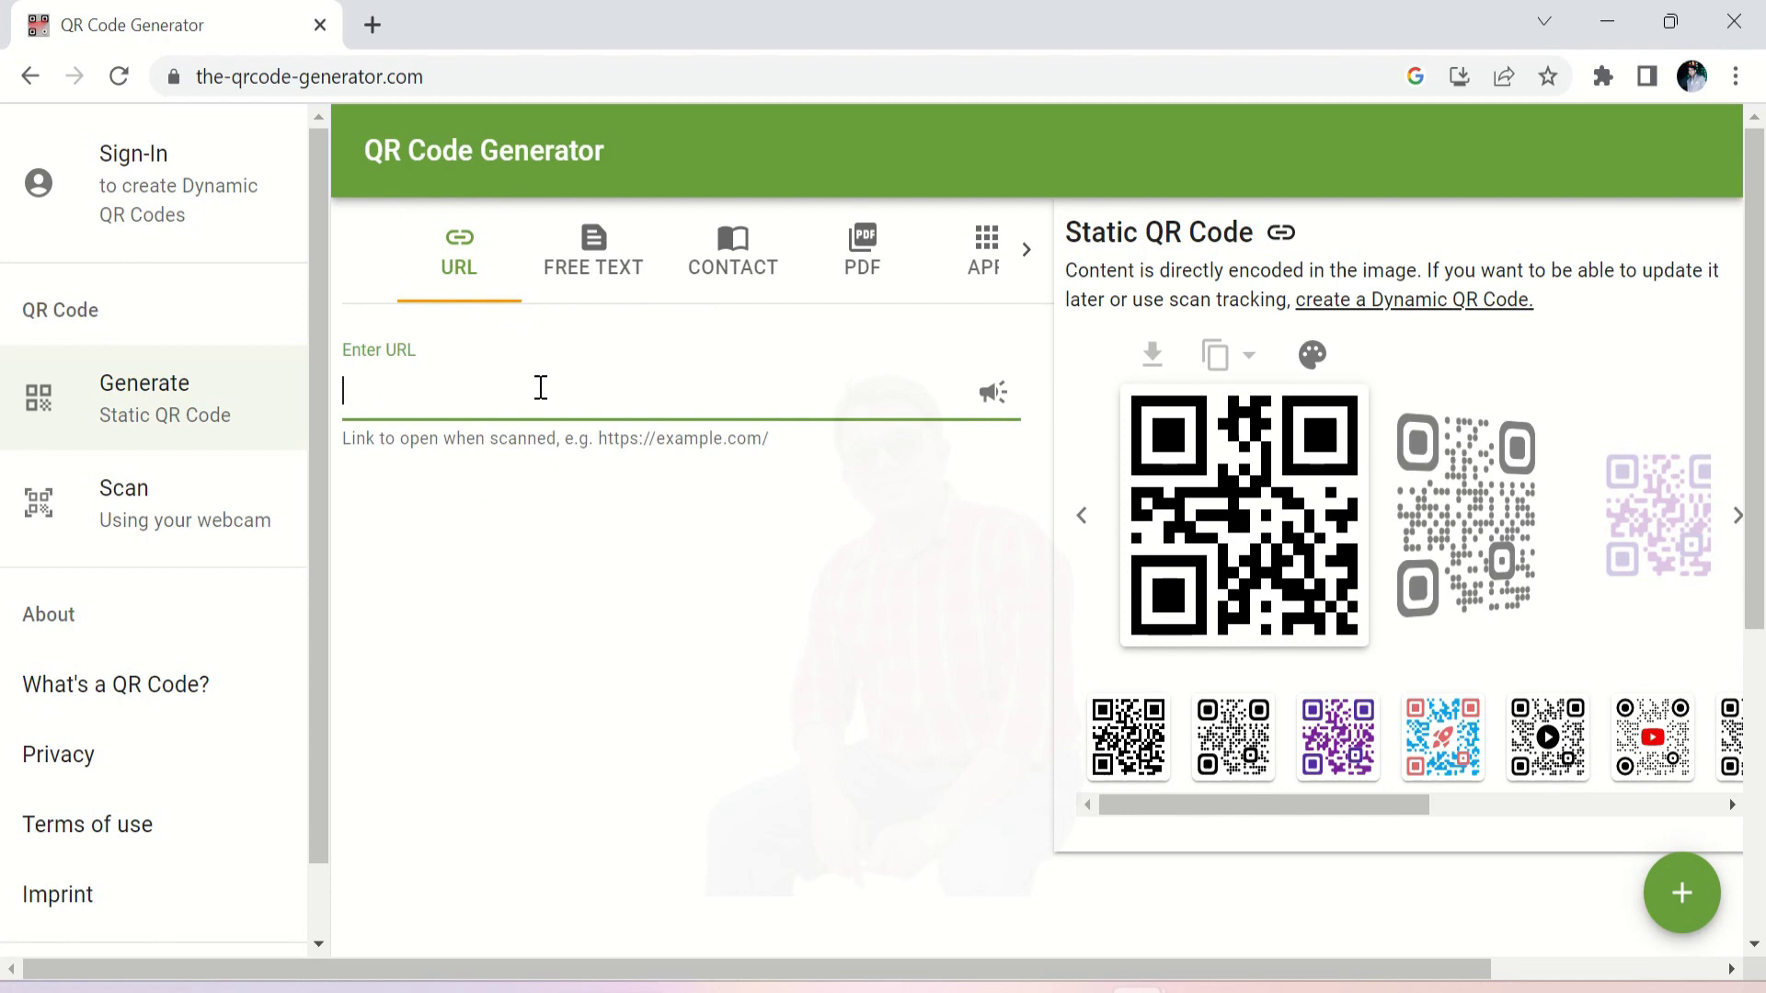
type("https")
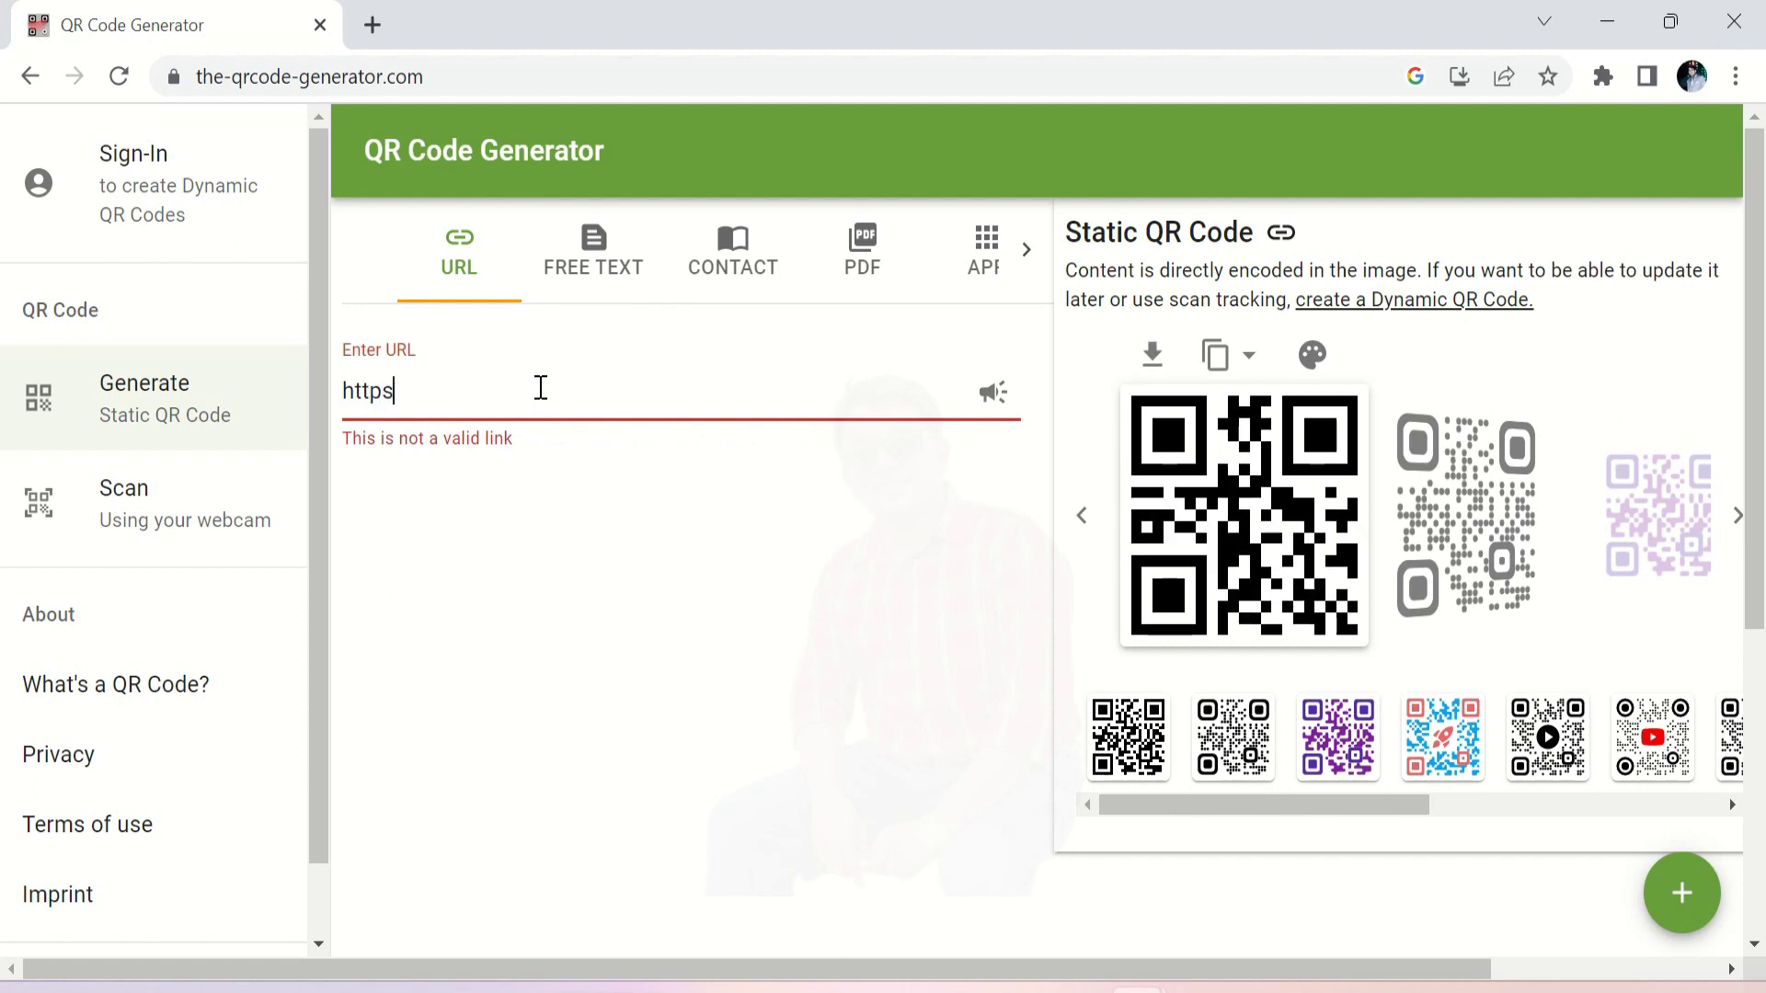
type(":")
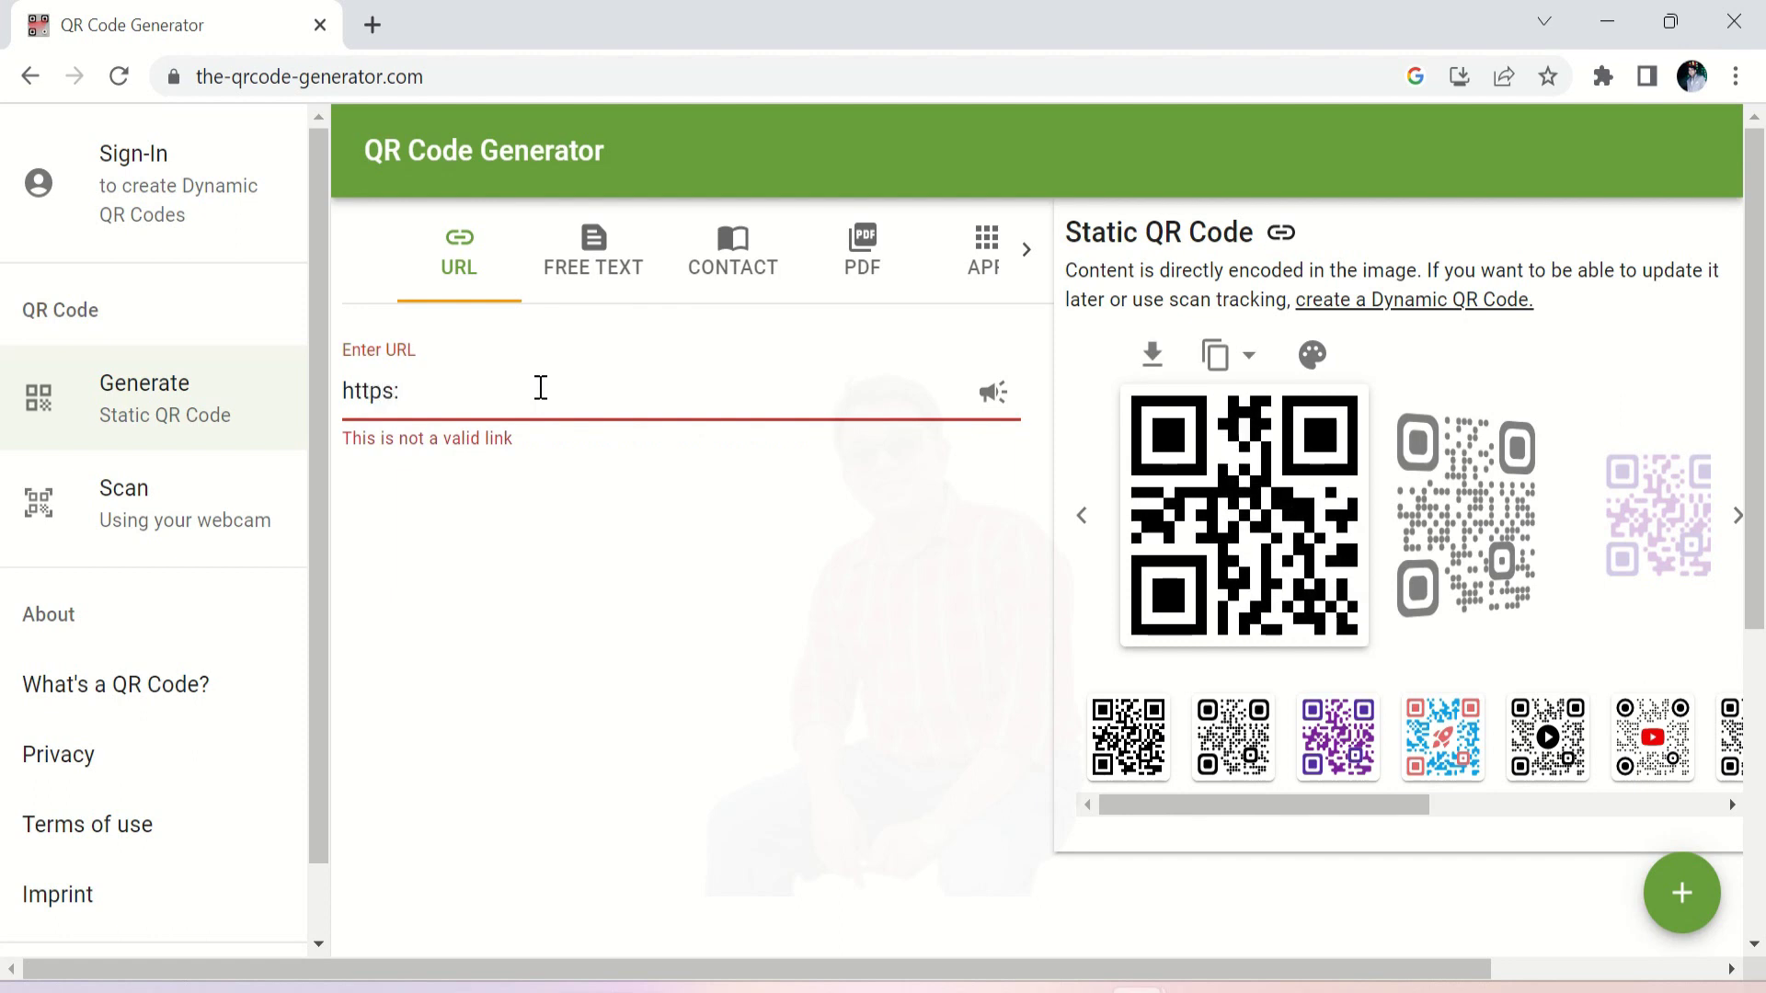
type("//")
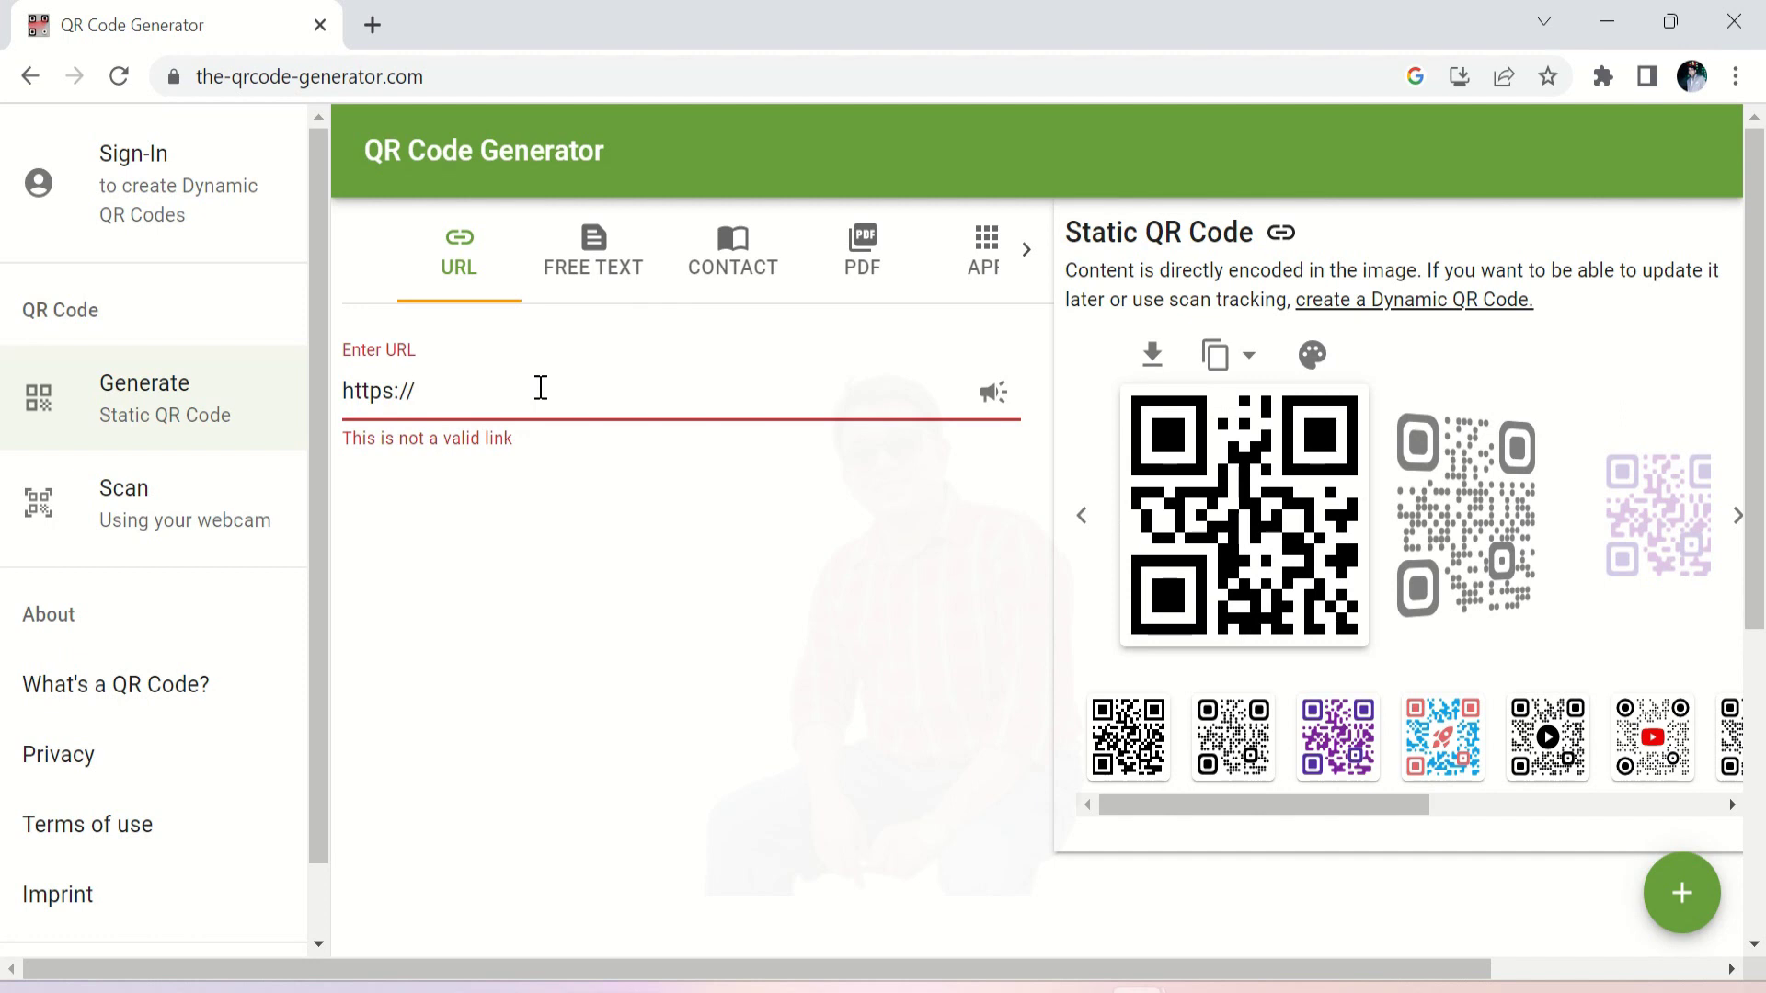
type("y")
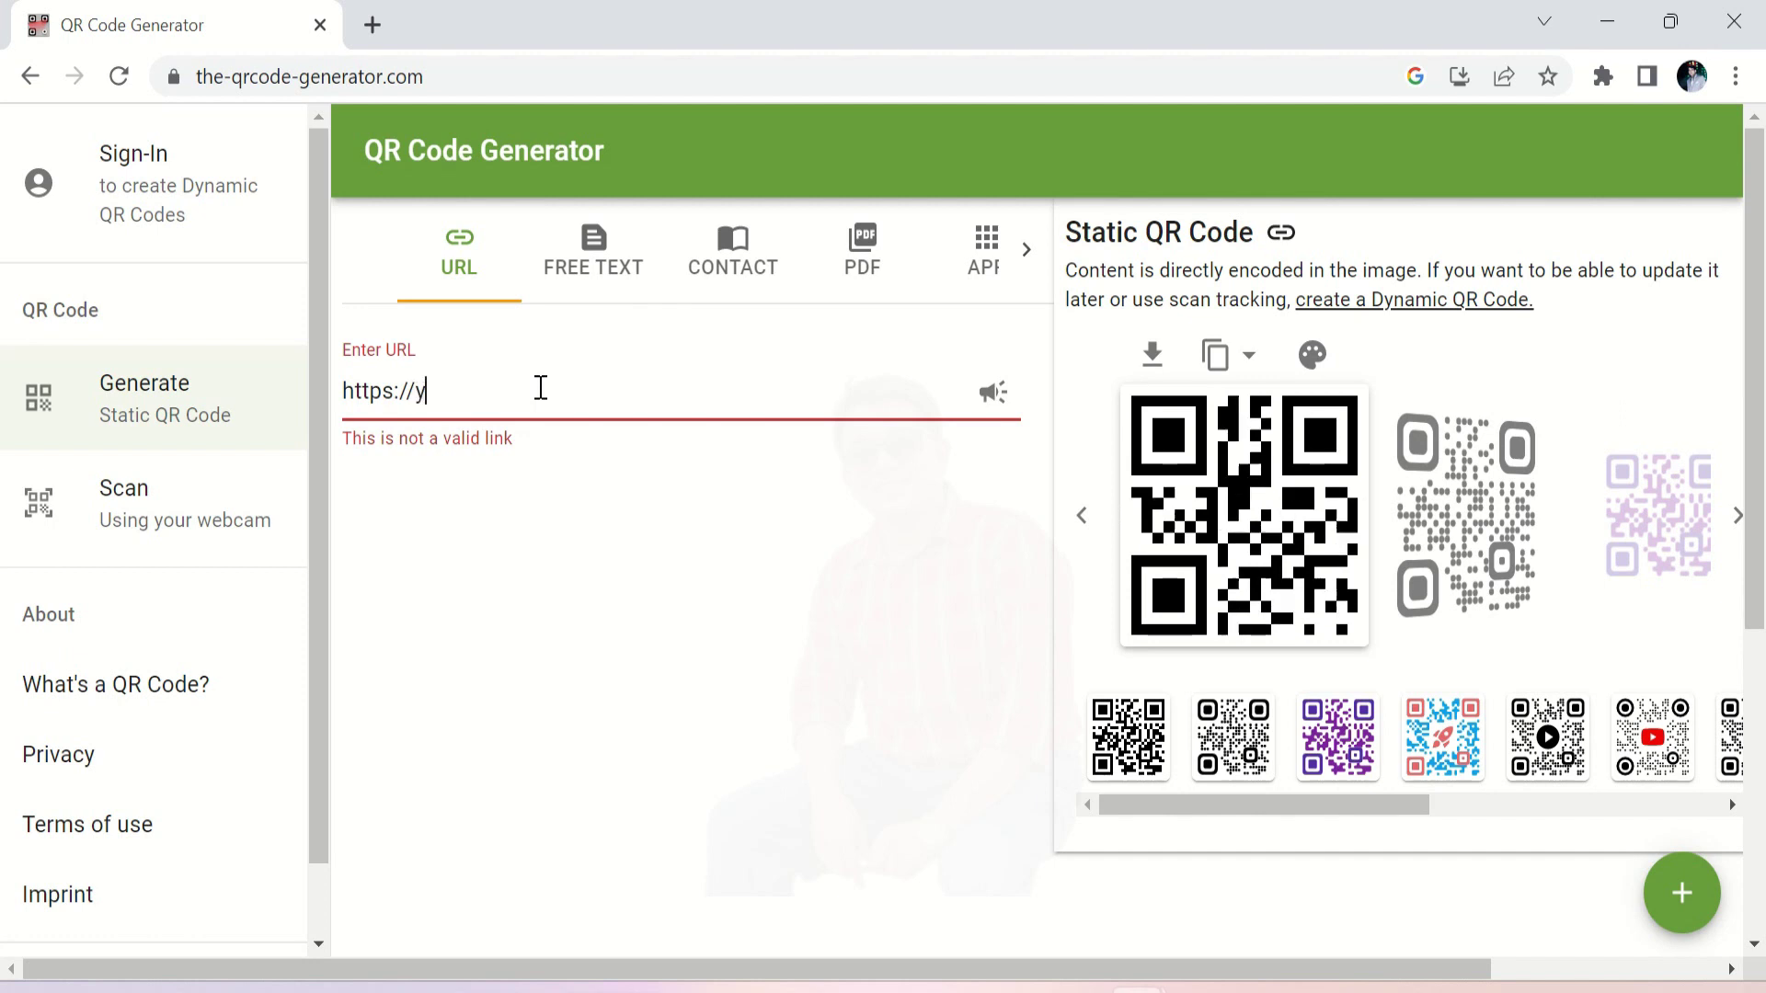
type("outube")
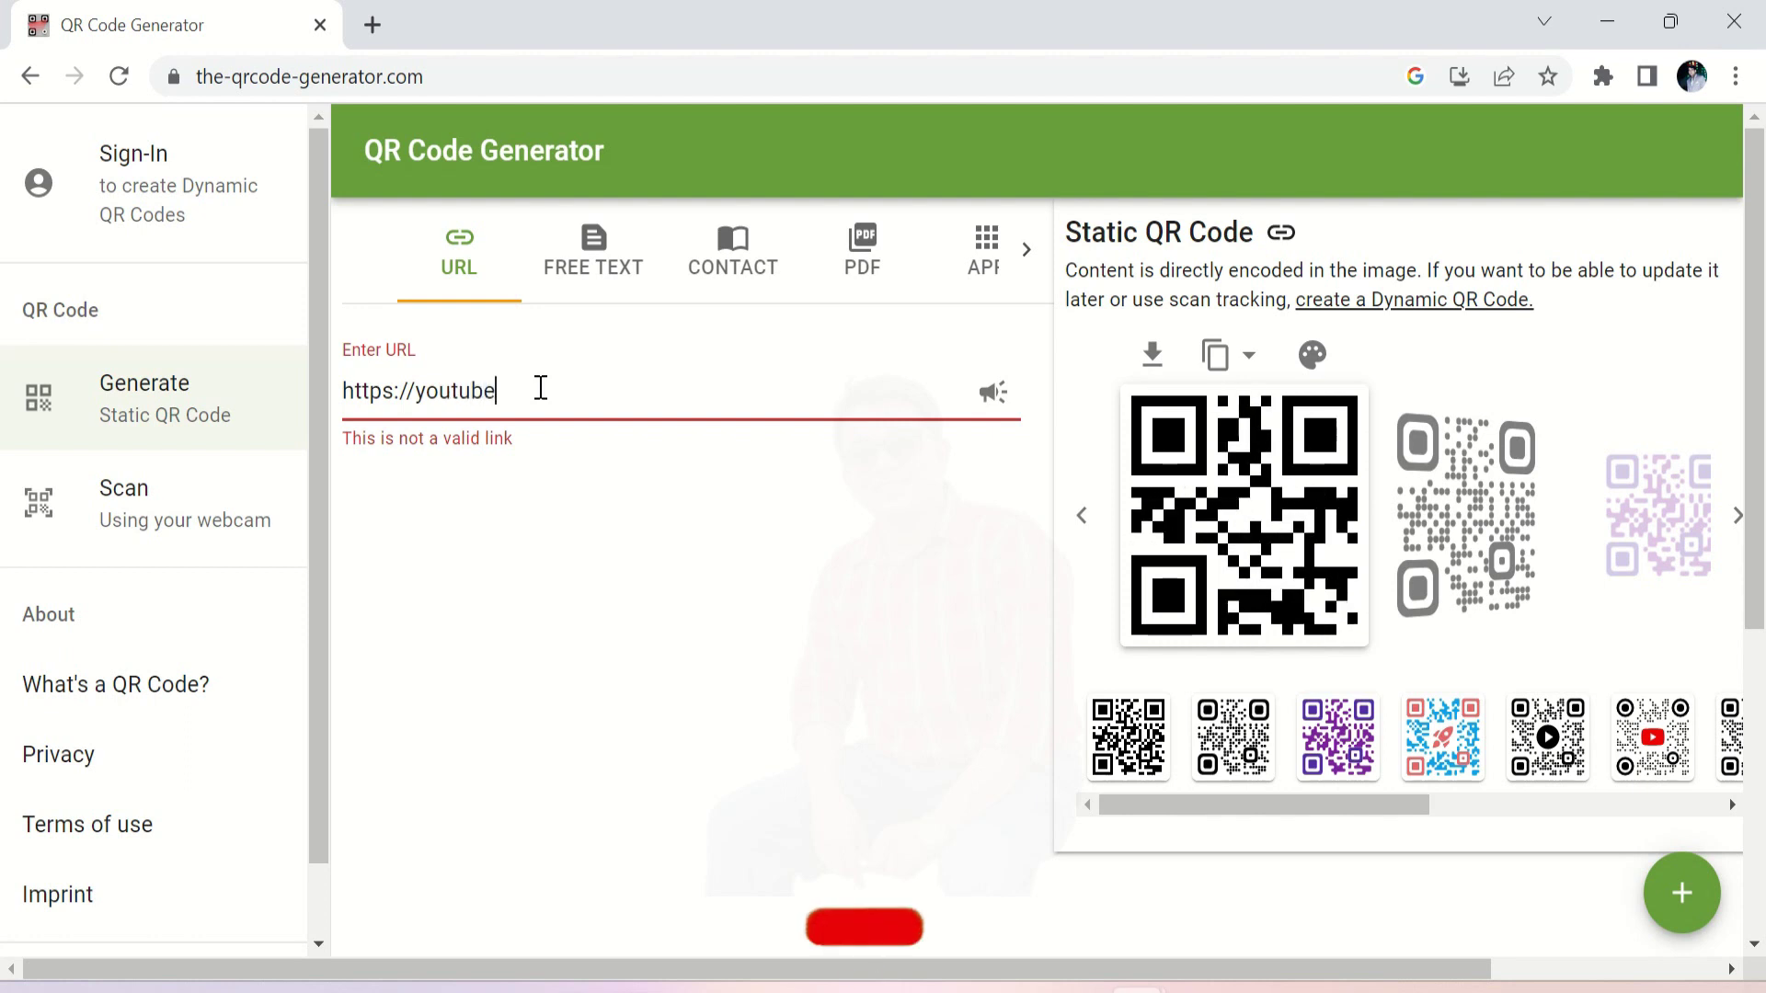
type(".com")
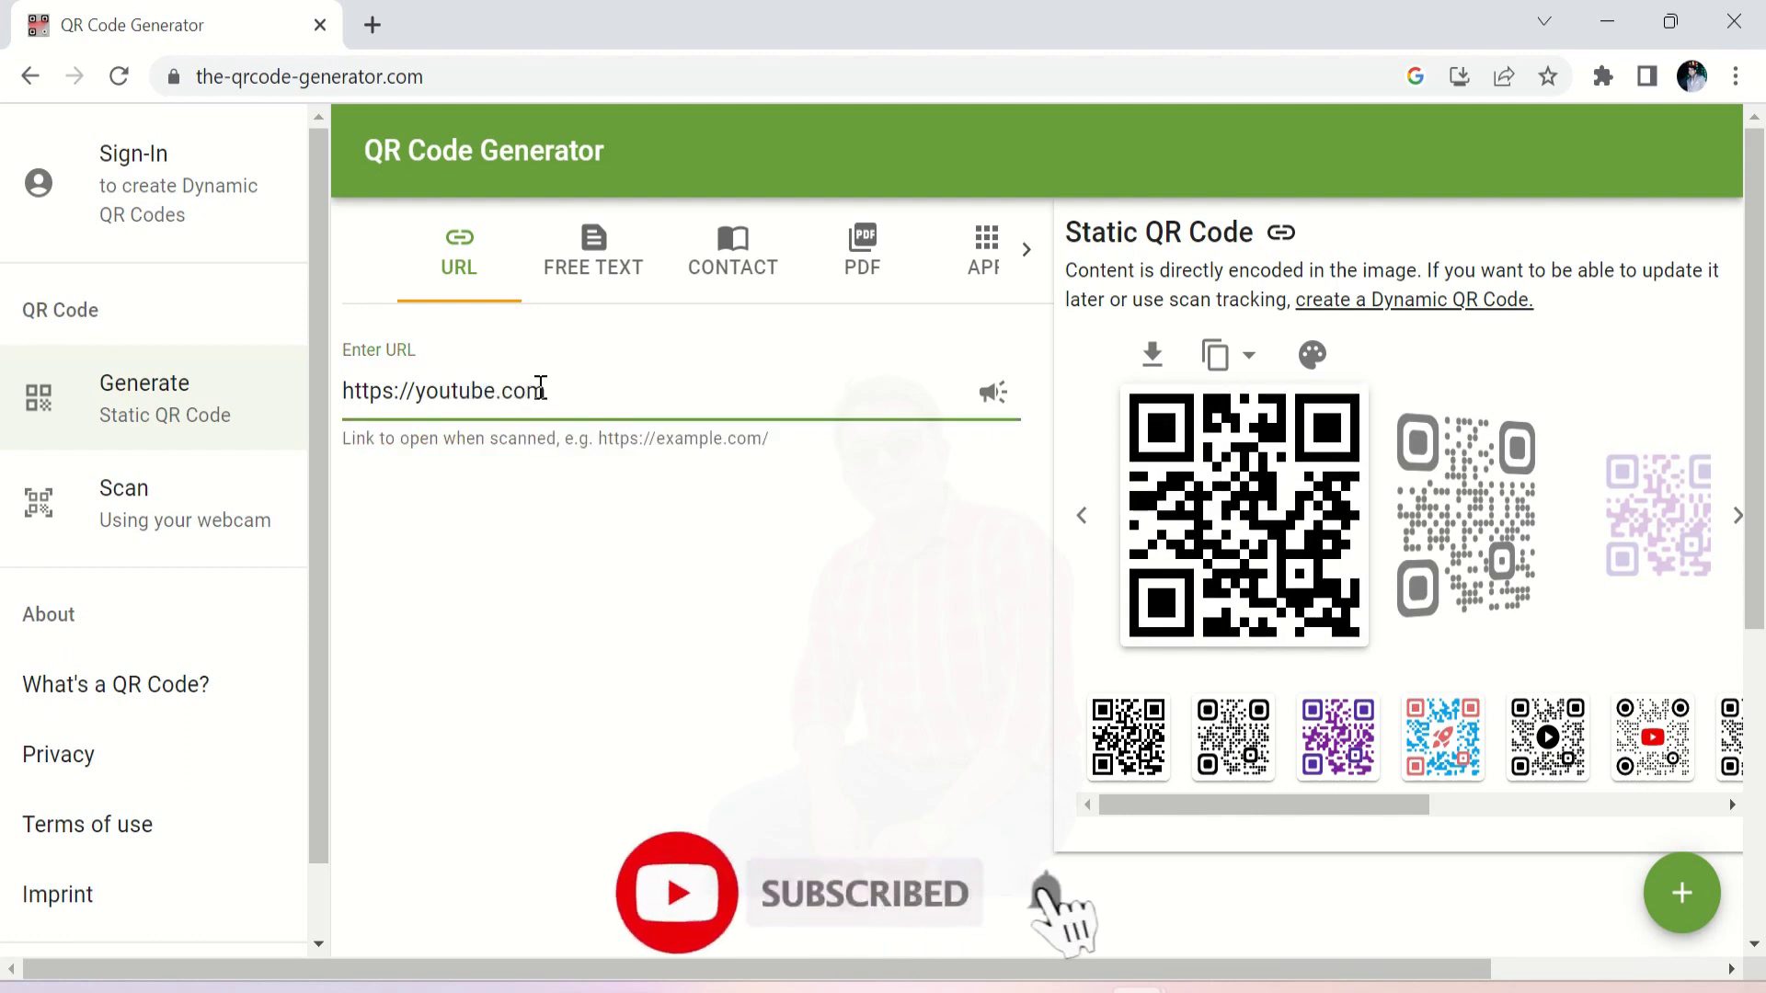
type("/@problem")
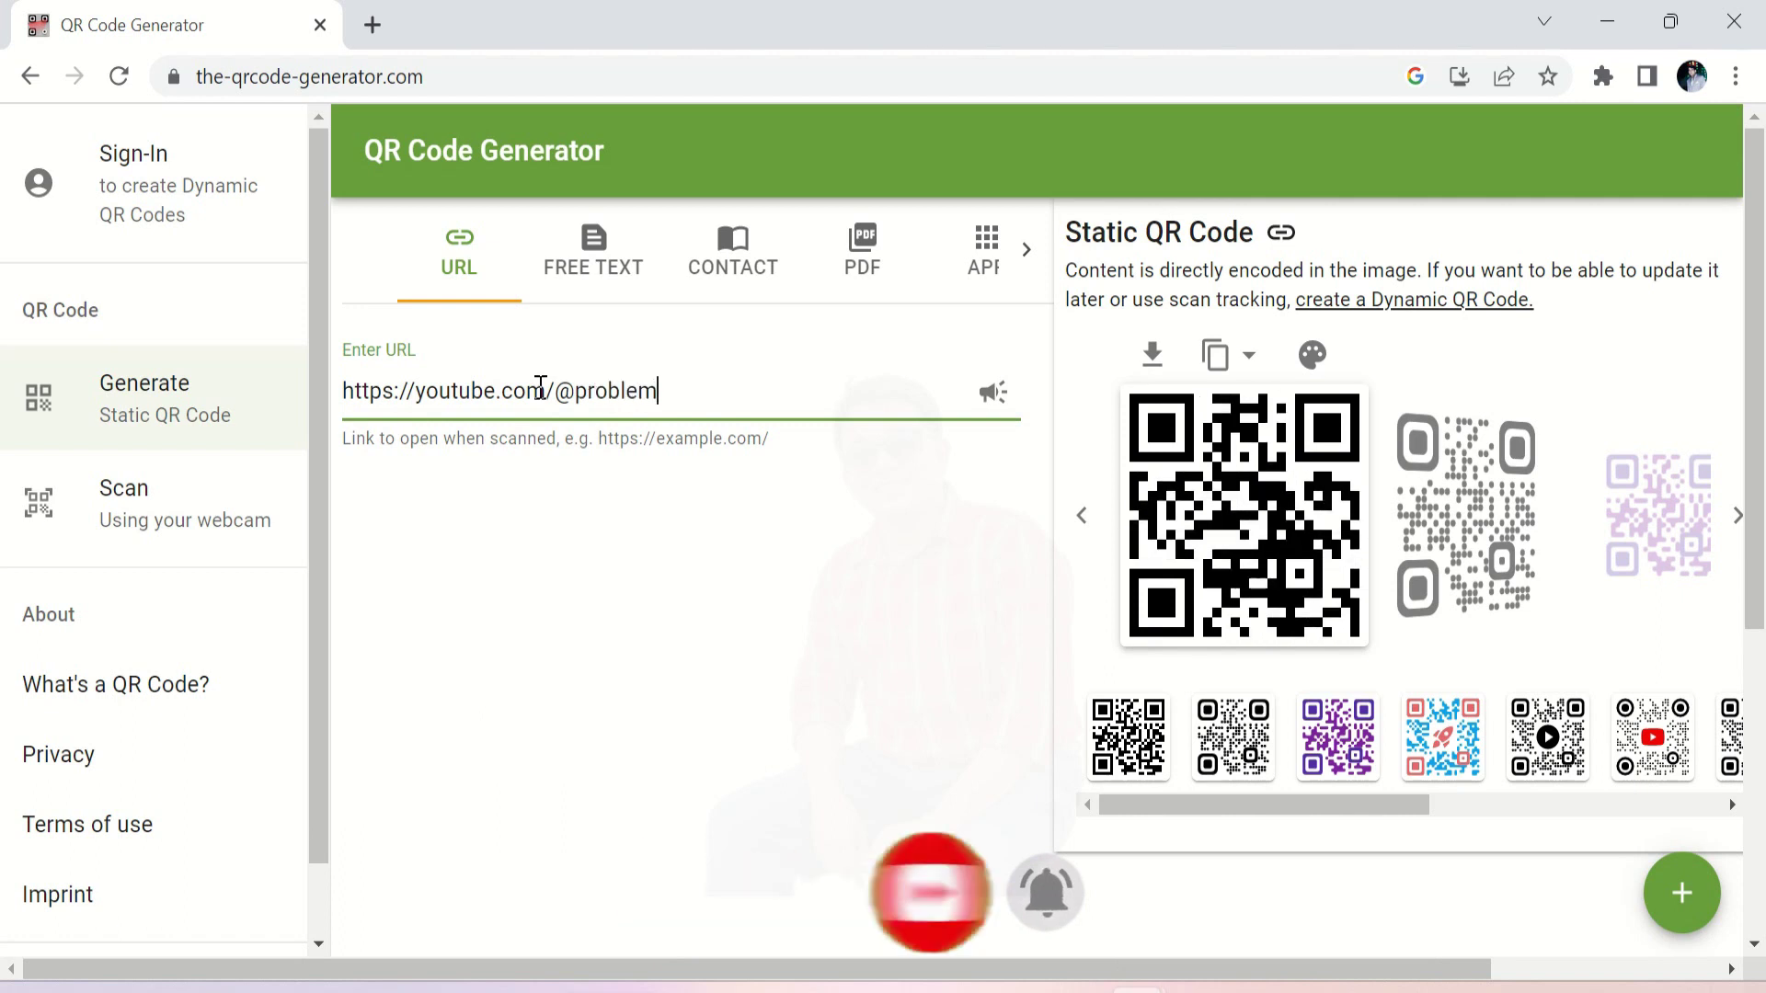
type("solverbd")
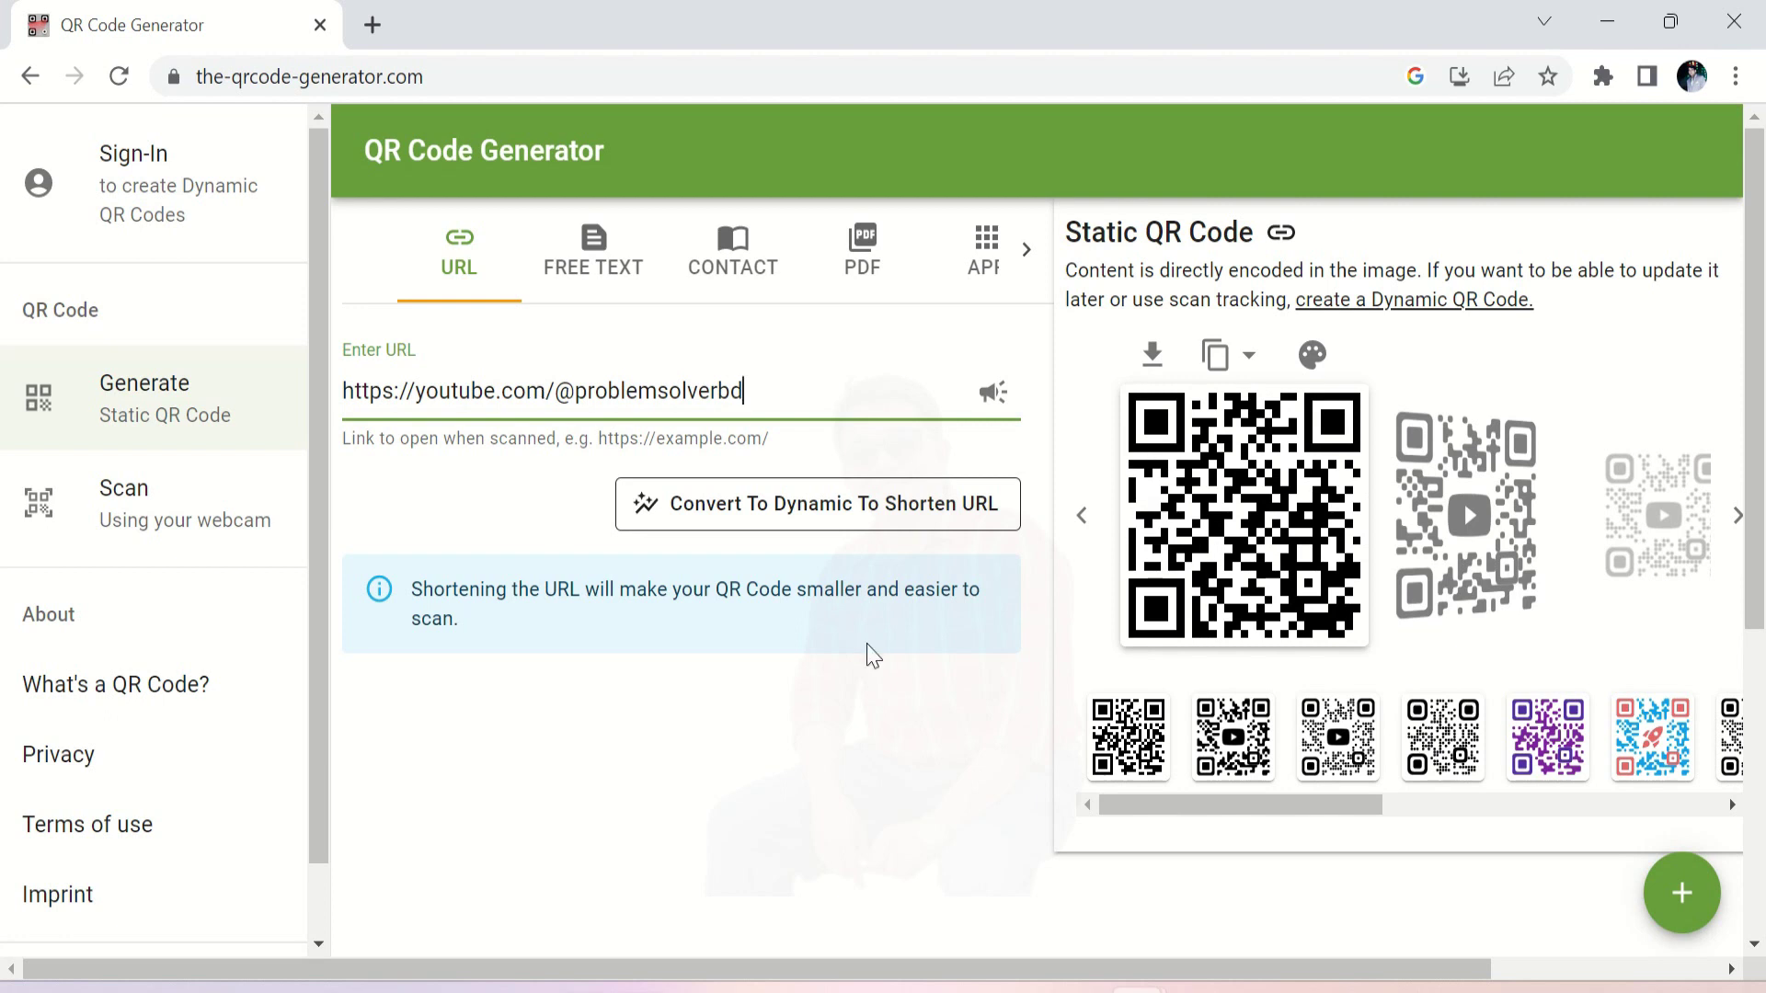
left_click(846, 764)
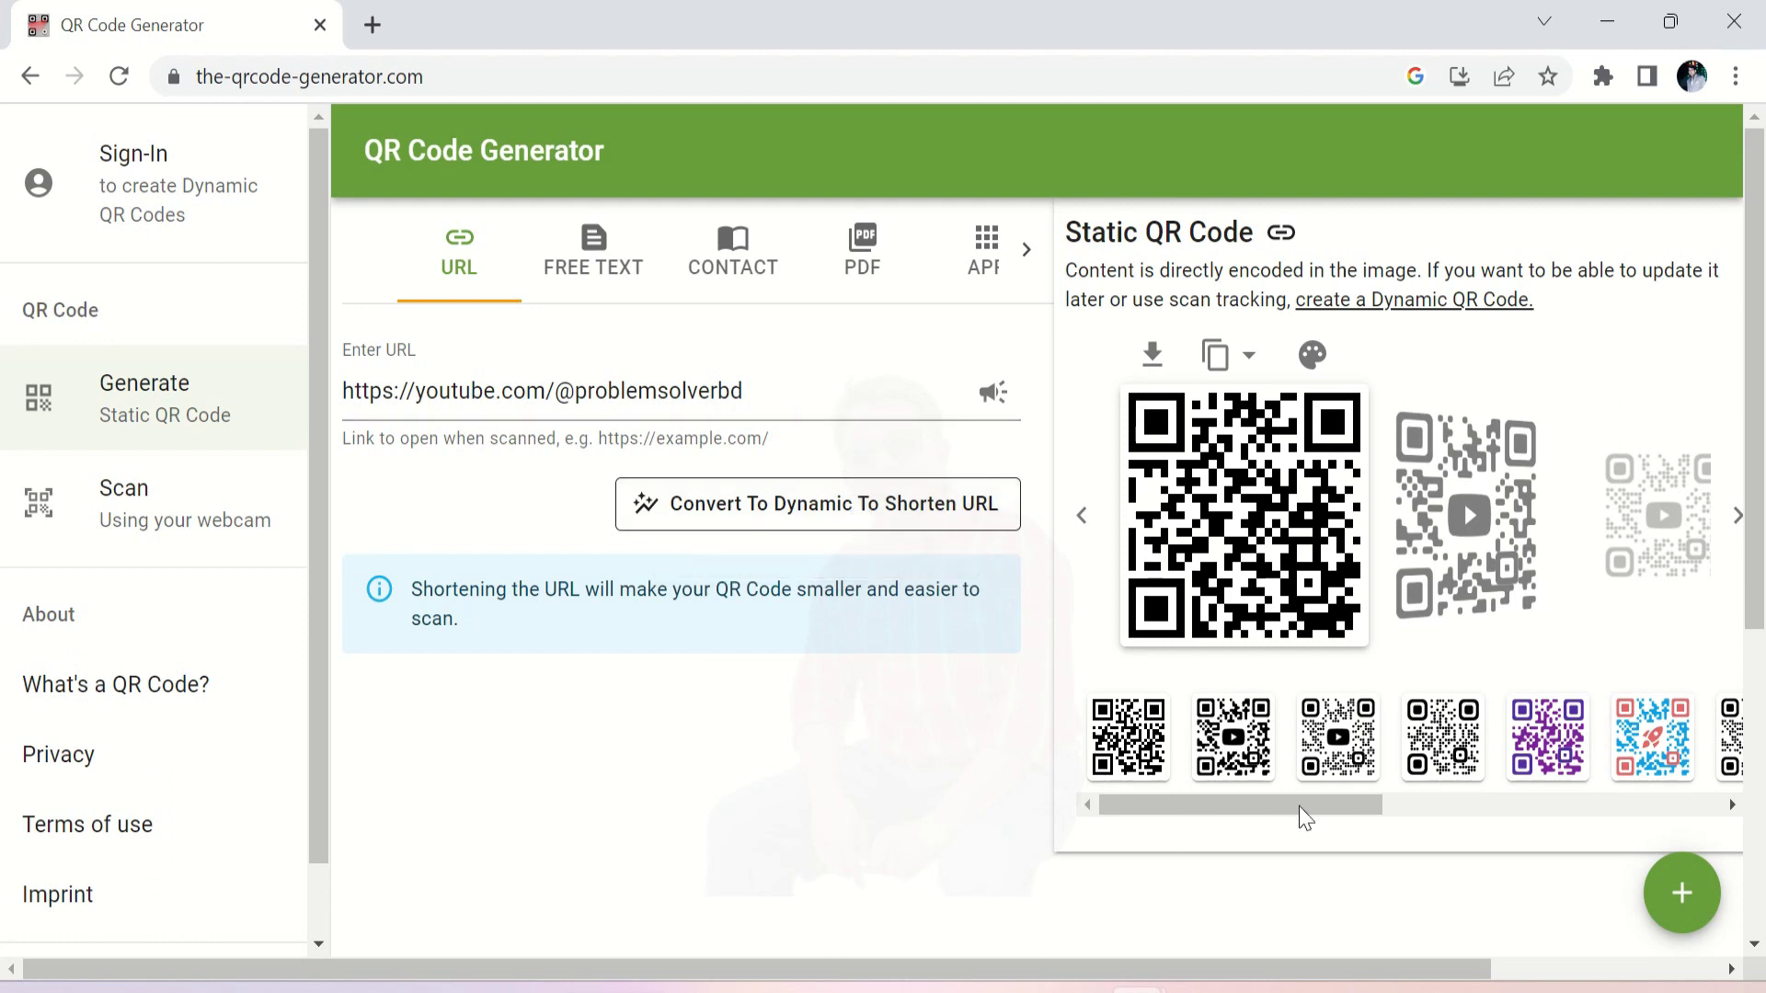
Step: Try several of the QR code design templates and select the green and teal design without a logo
mouse_move(1275, 802)
left_mouse_down()
mouse_move(1472, 798)
mouse_move(1277, 807)
left_mouse_up()
left_click(1260, 764)
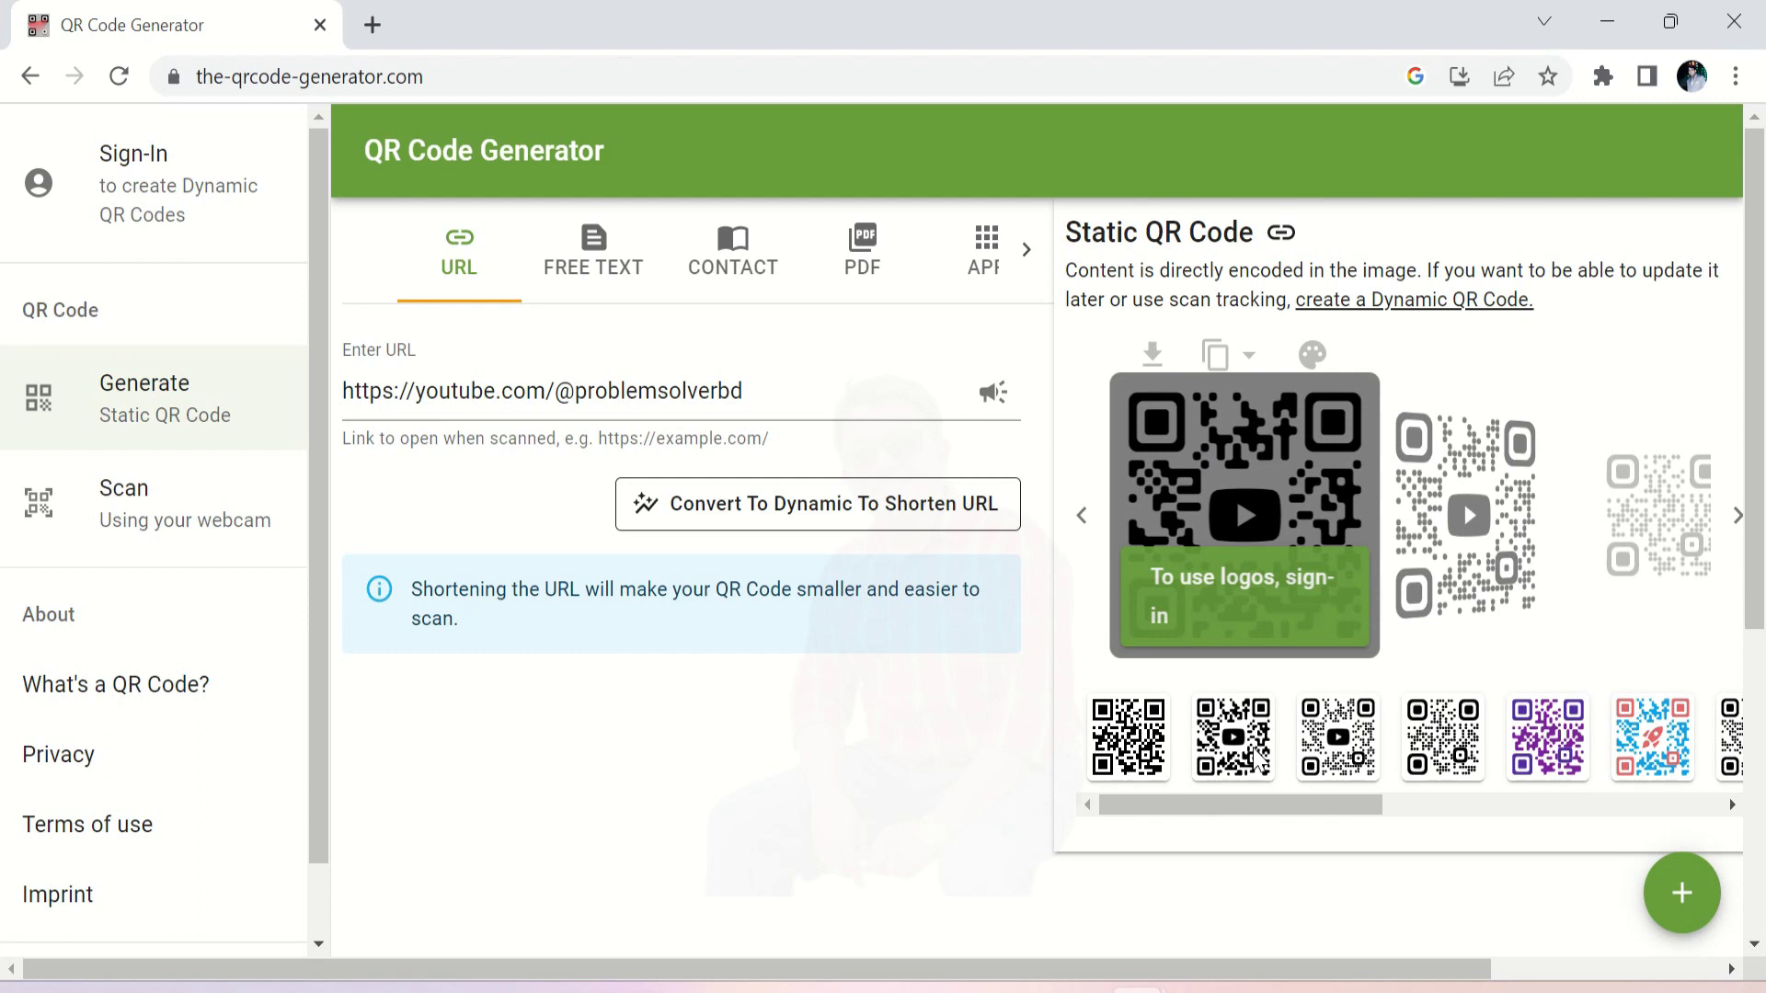
left_click(1432, 763)
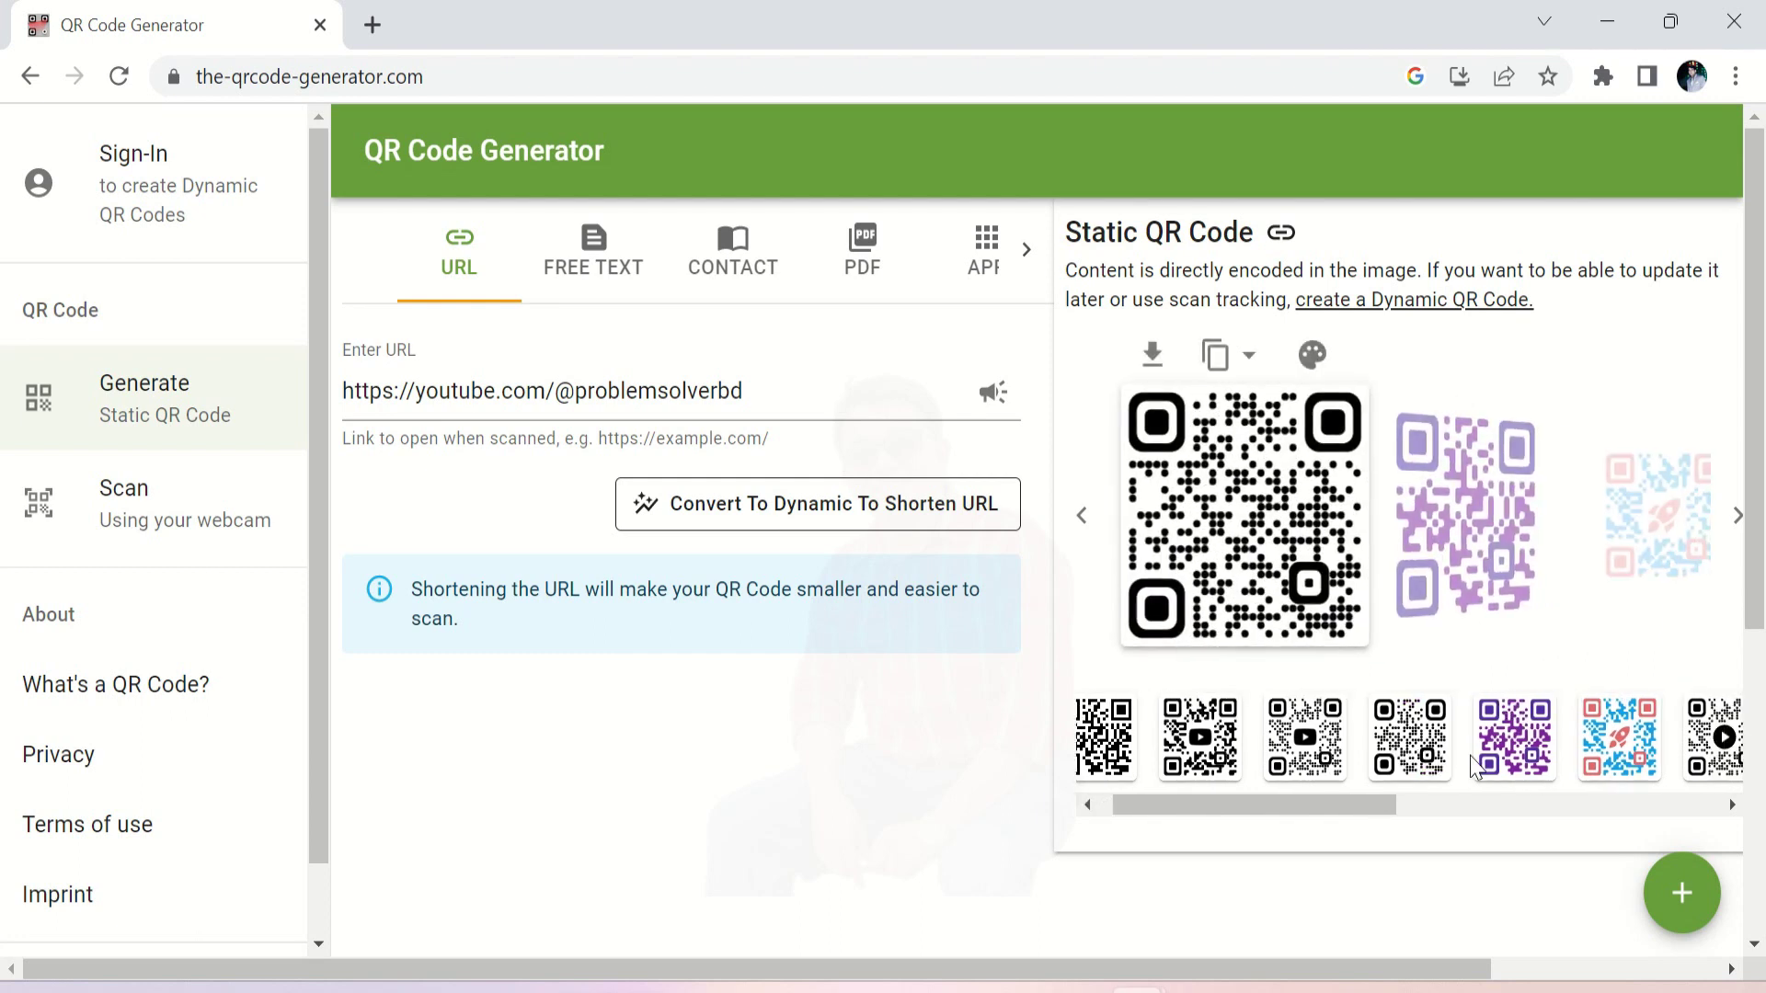
left_click(1502, 761)
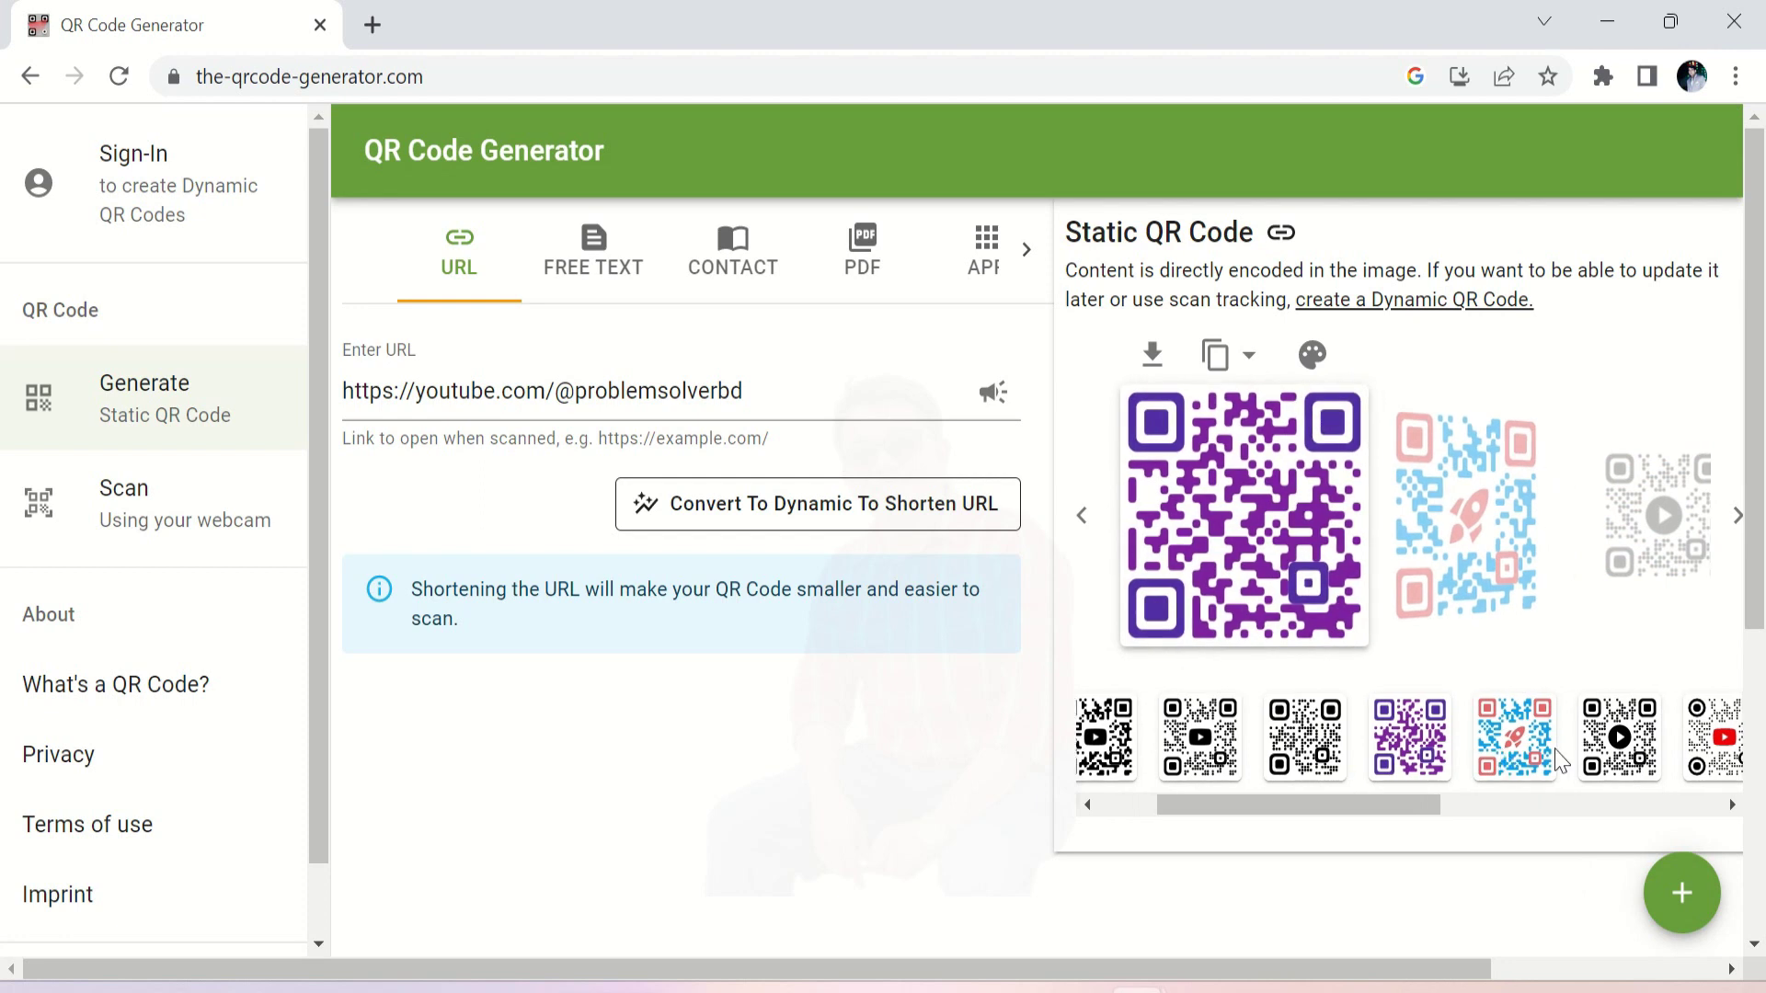
left_click(1538, 768)
left_click(1545, 769)
left_click(1548, 763)
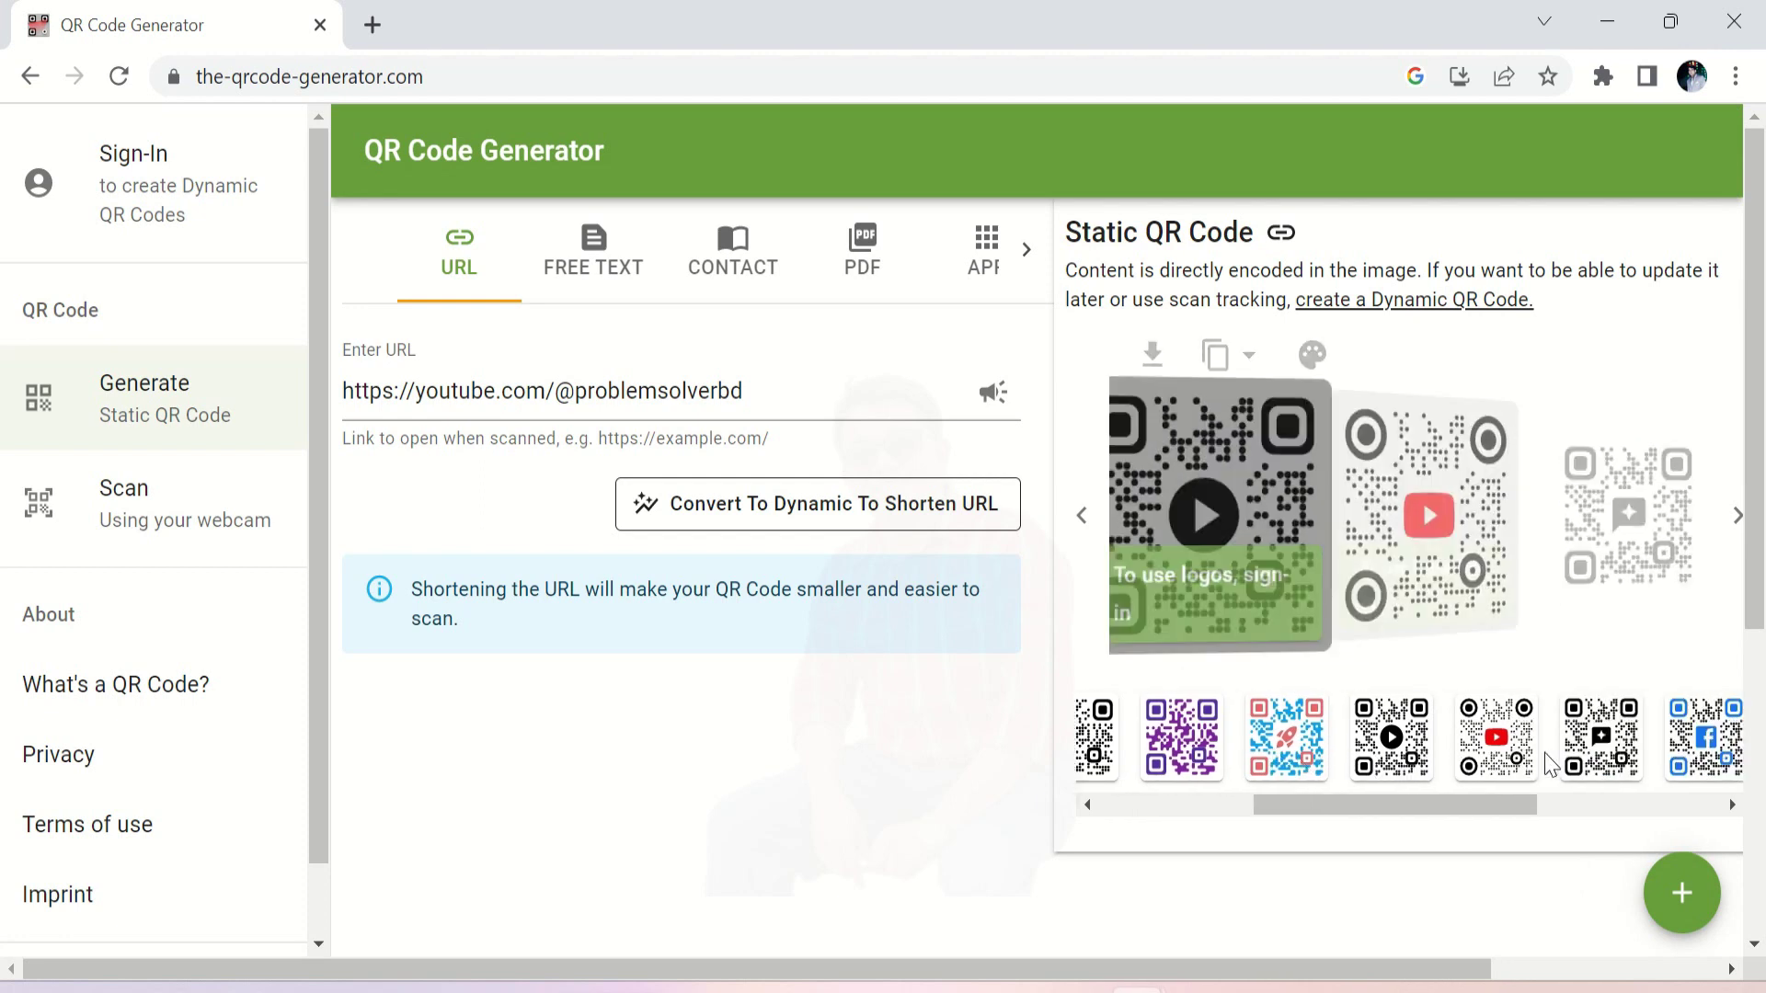
left_click(1552, 765)
left_click(1552, 765)
left_click(1552, 765)
left_click(1548, 762)
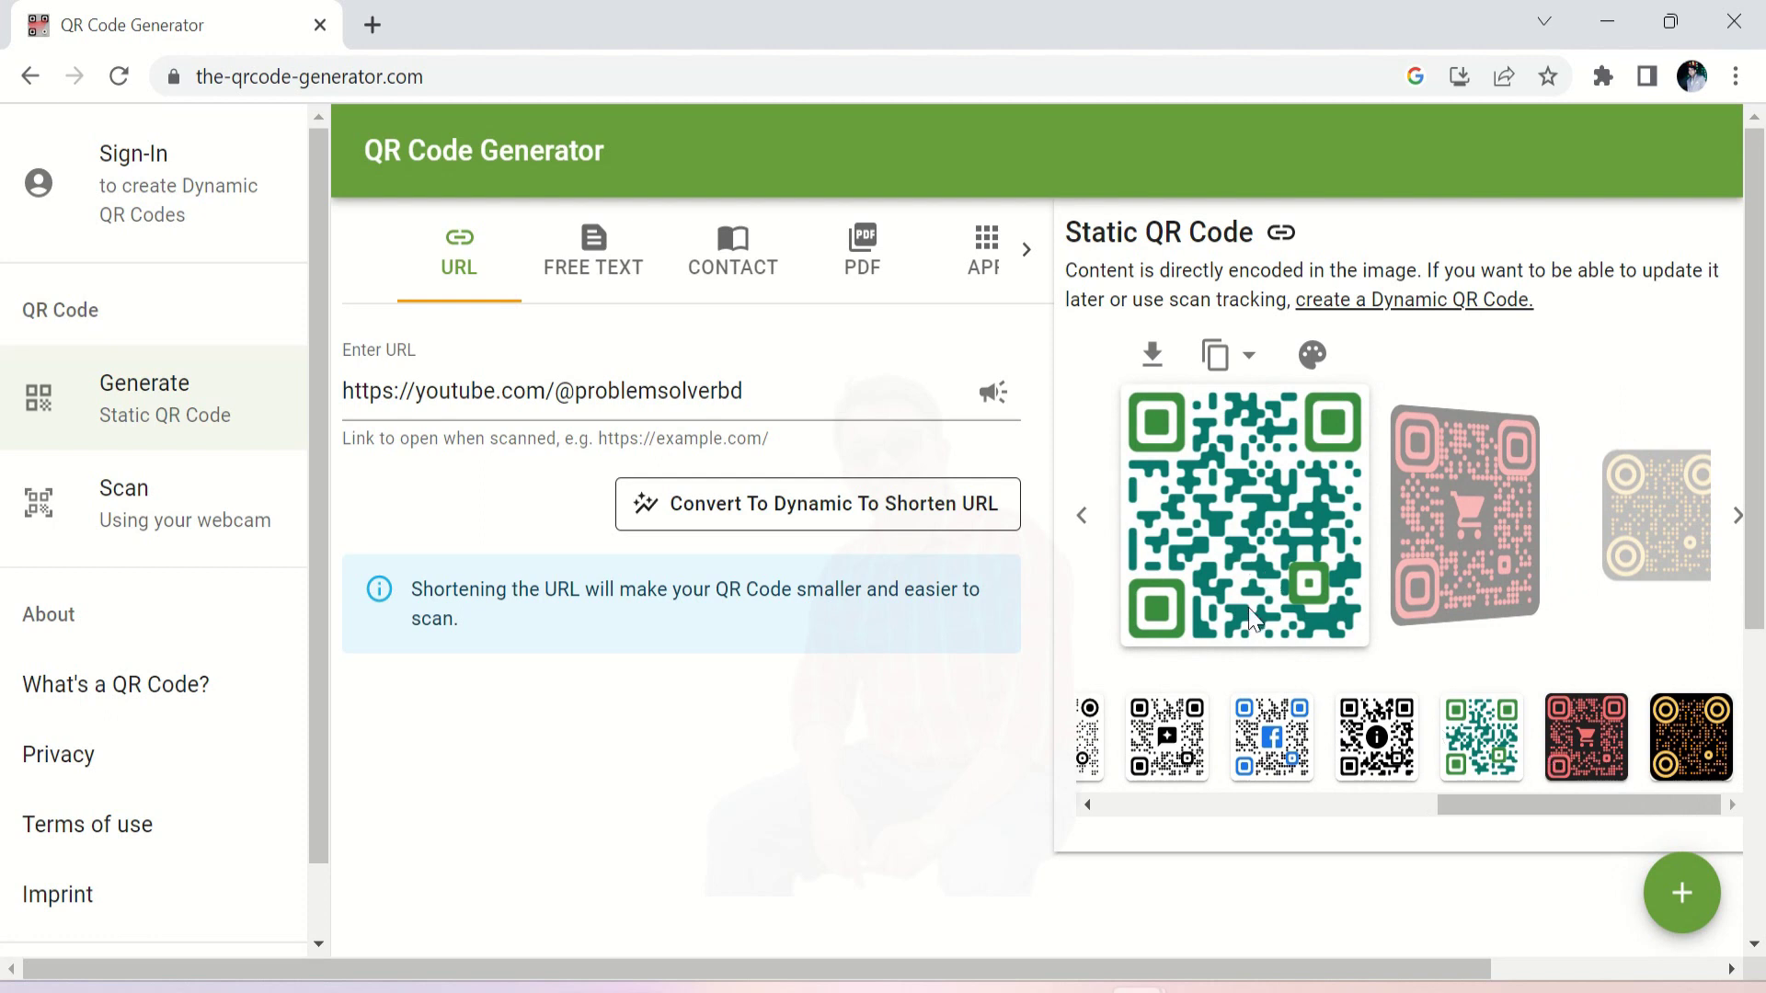
Step: Try the red cart, black and gold, YouTube logo and plain black designs, and select the purple design without a logo
left_click(1564, 754)
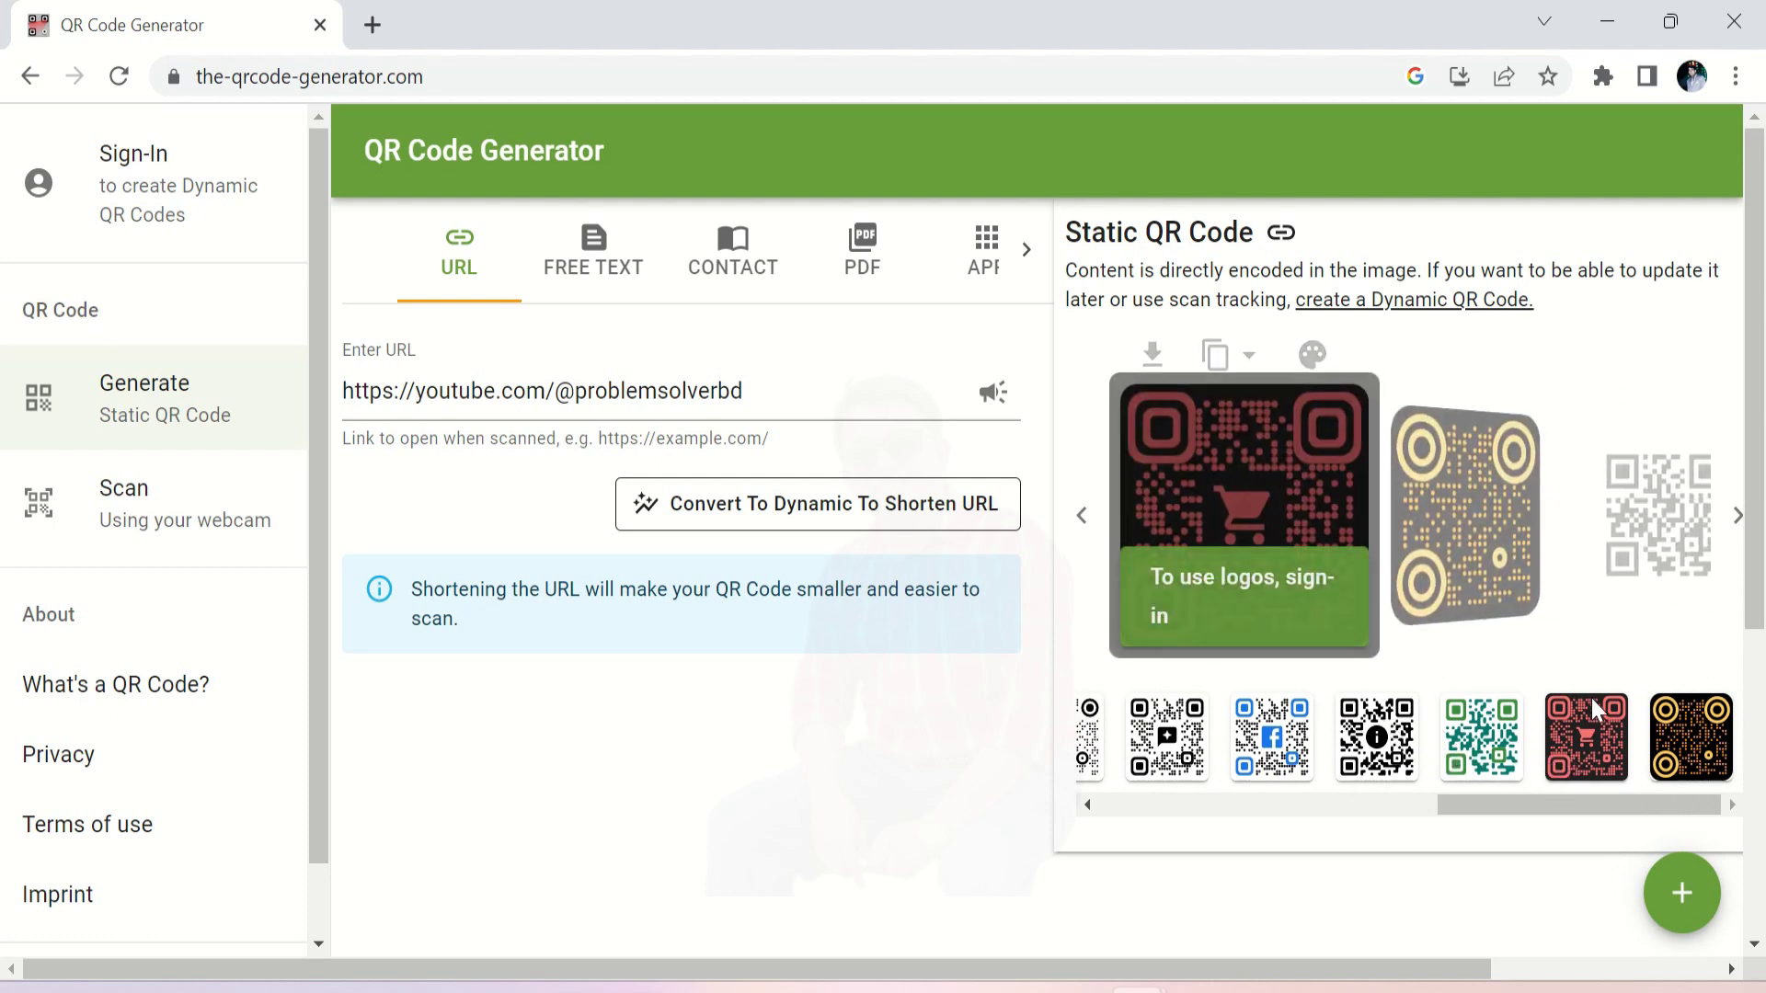
left_click(1673, 766)
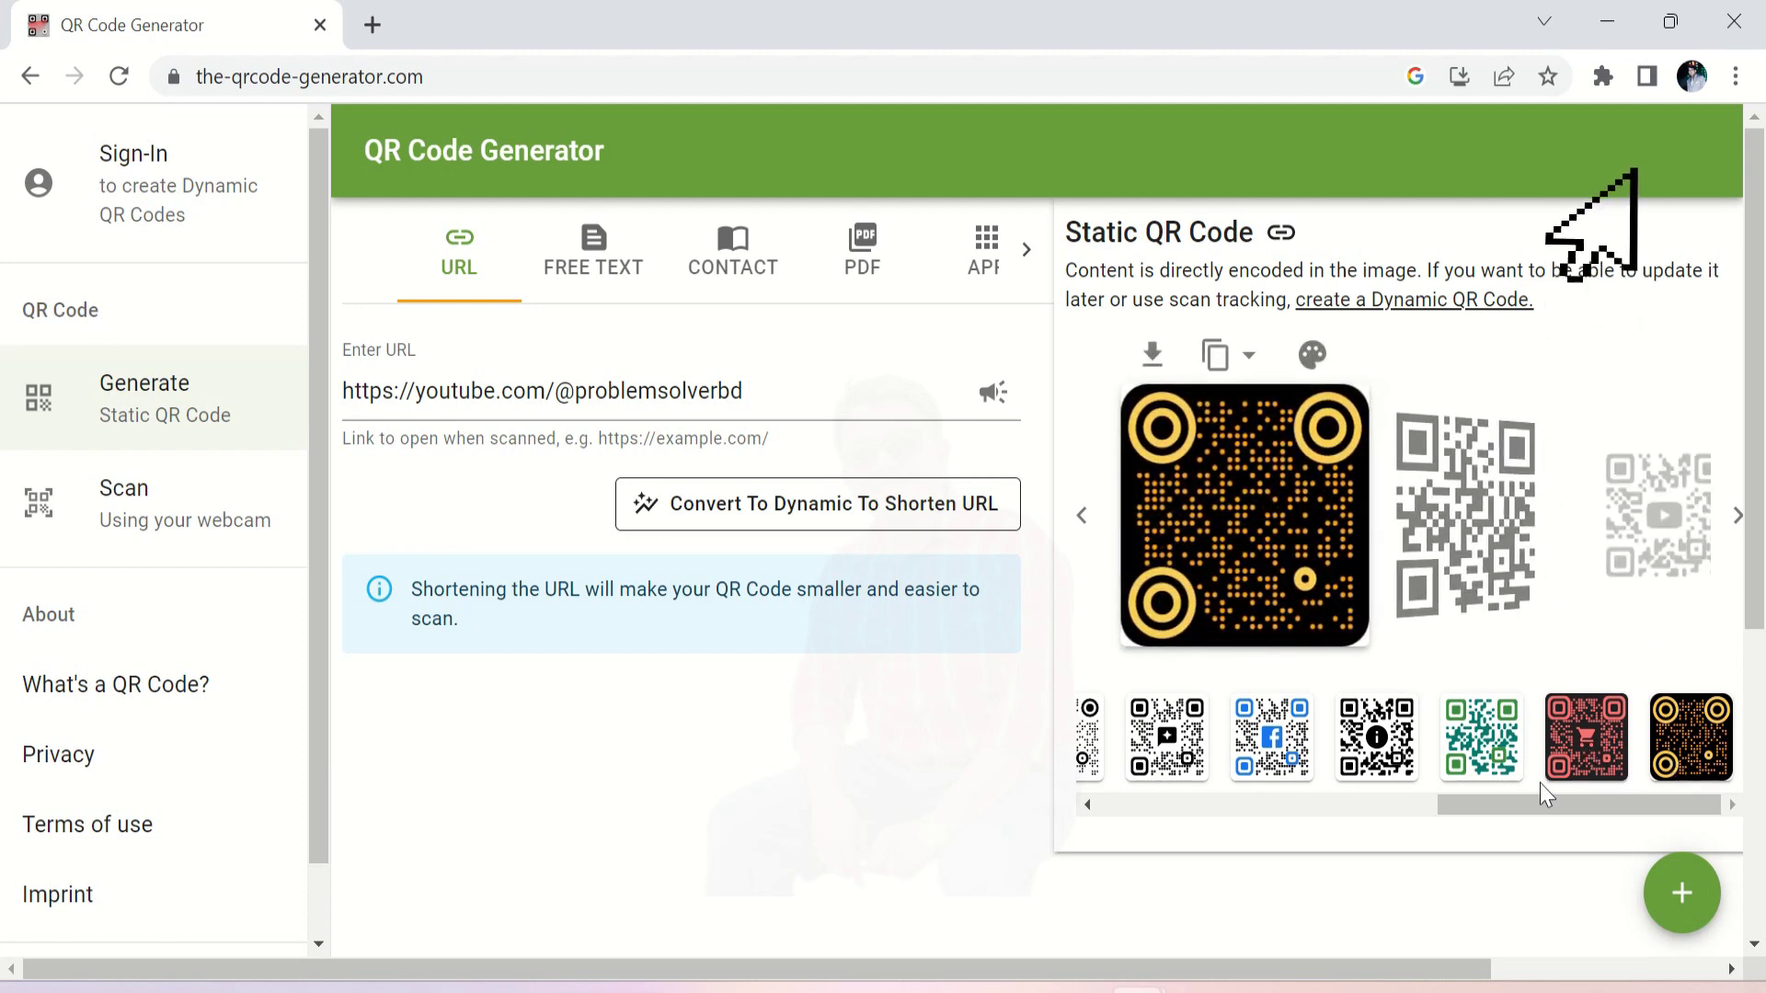
left_click_drag(1531, 804, 1132, 831)
left_click(1244, 771)
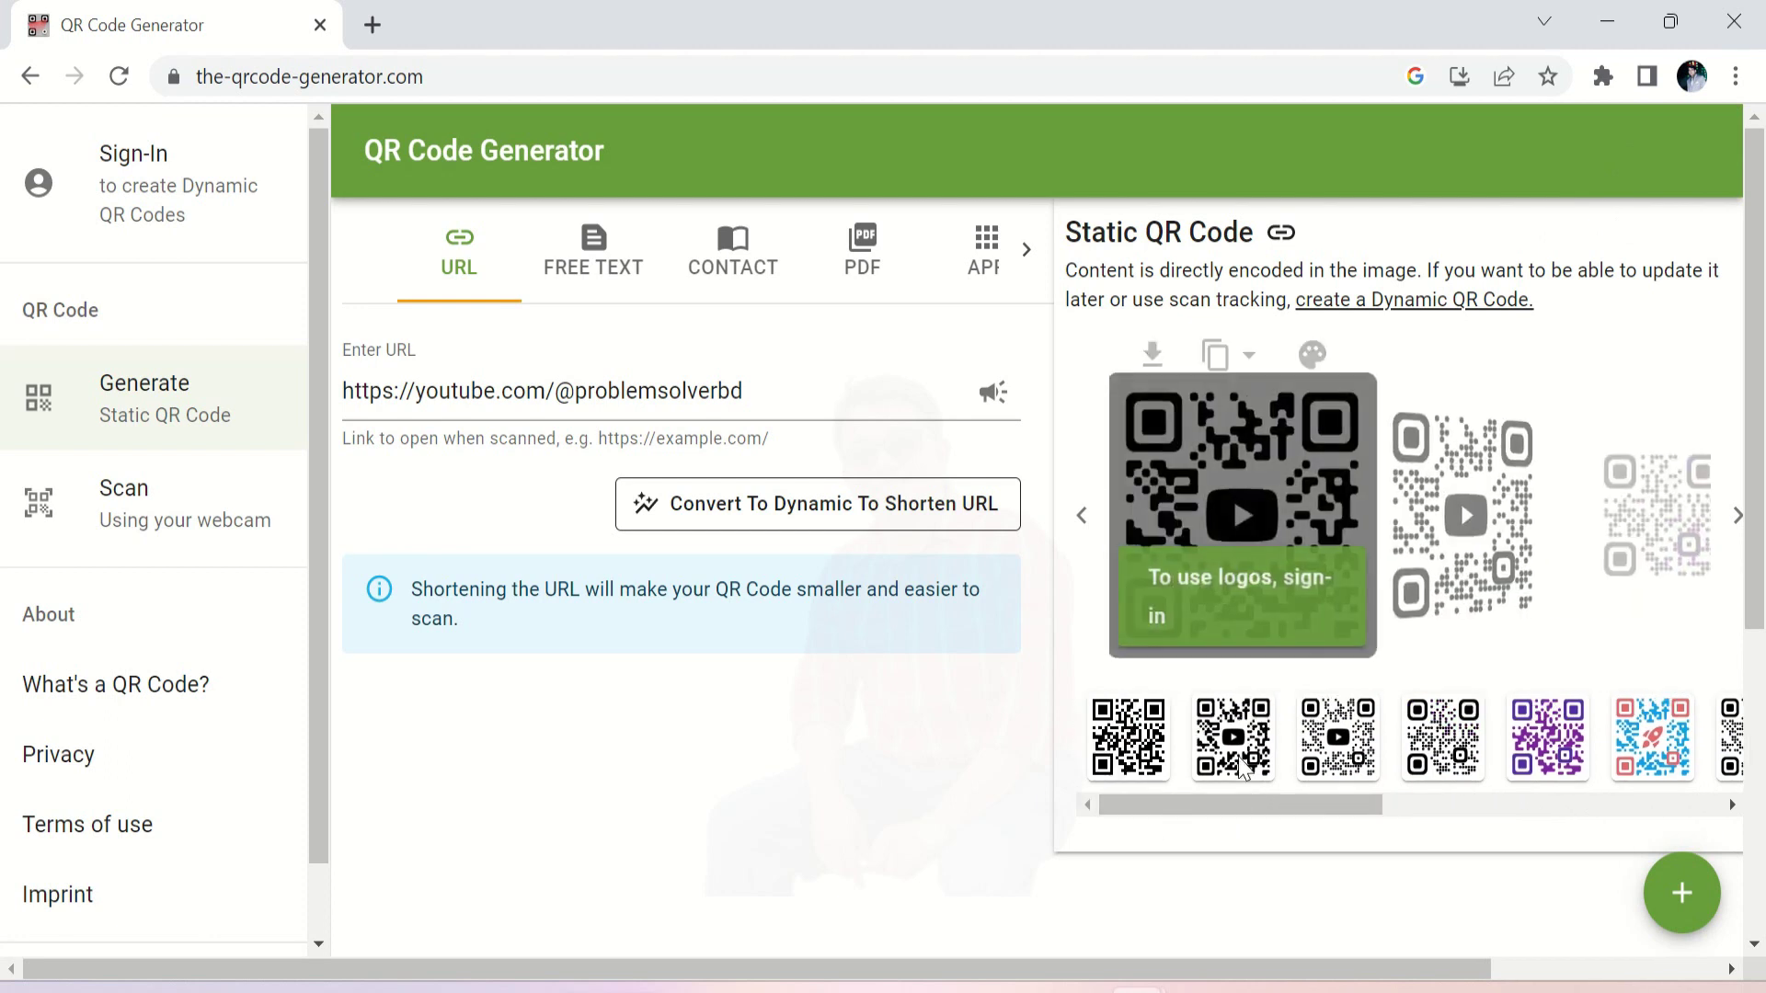
left_click(1135, 769)
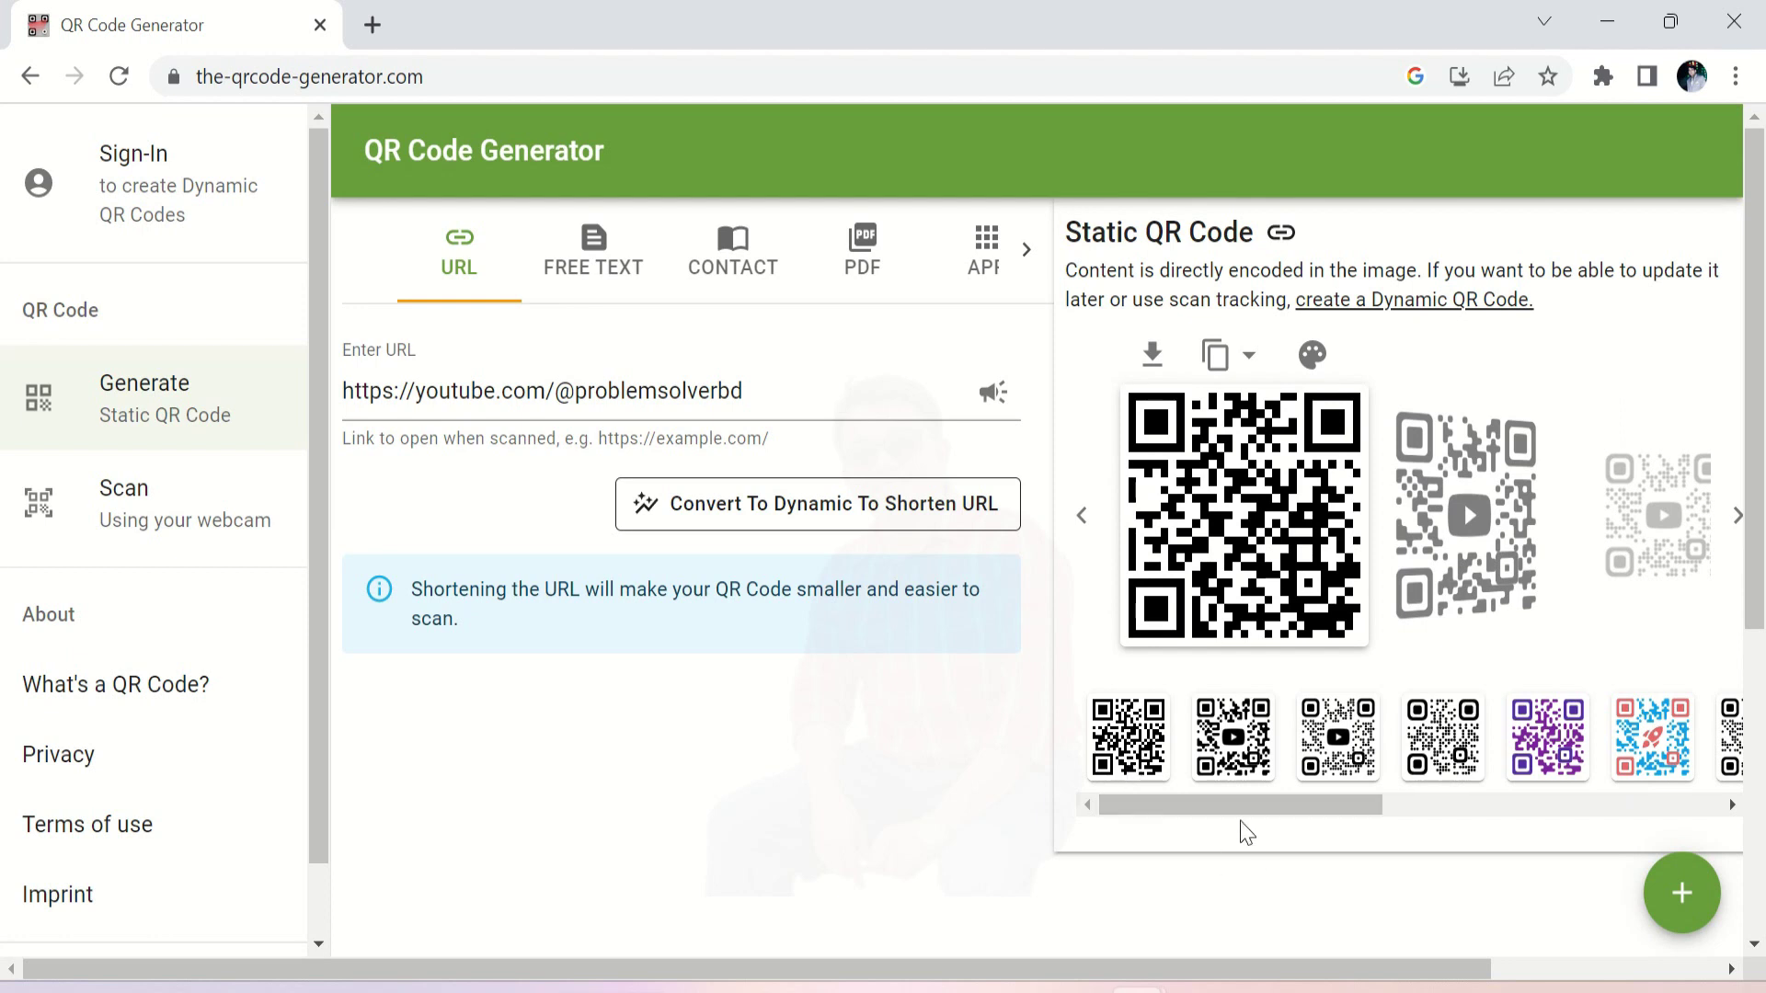
left_click_drag(1222, 803, 1254, 805)
left_click(1496, 769)
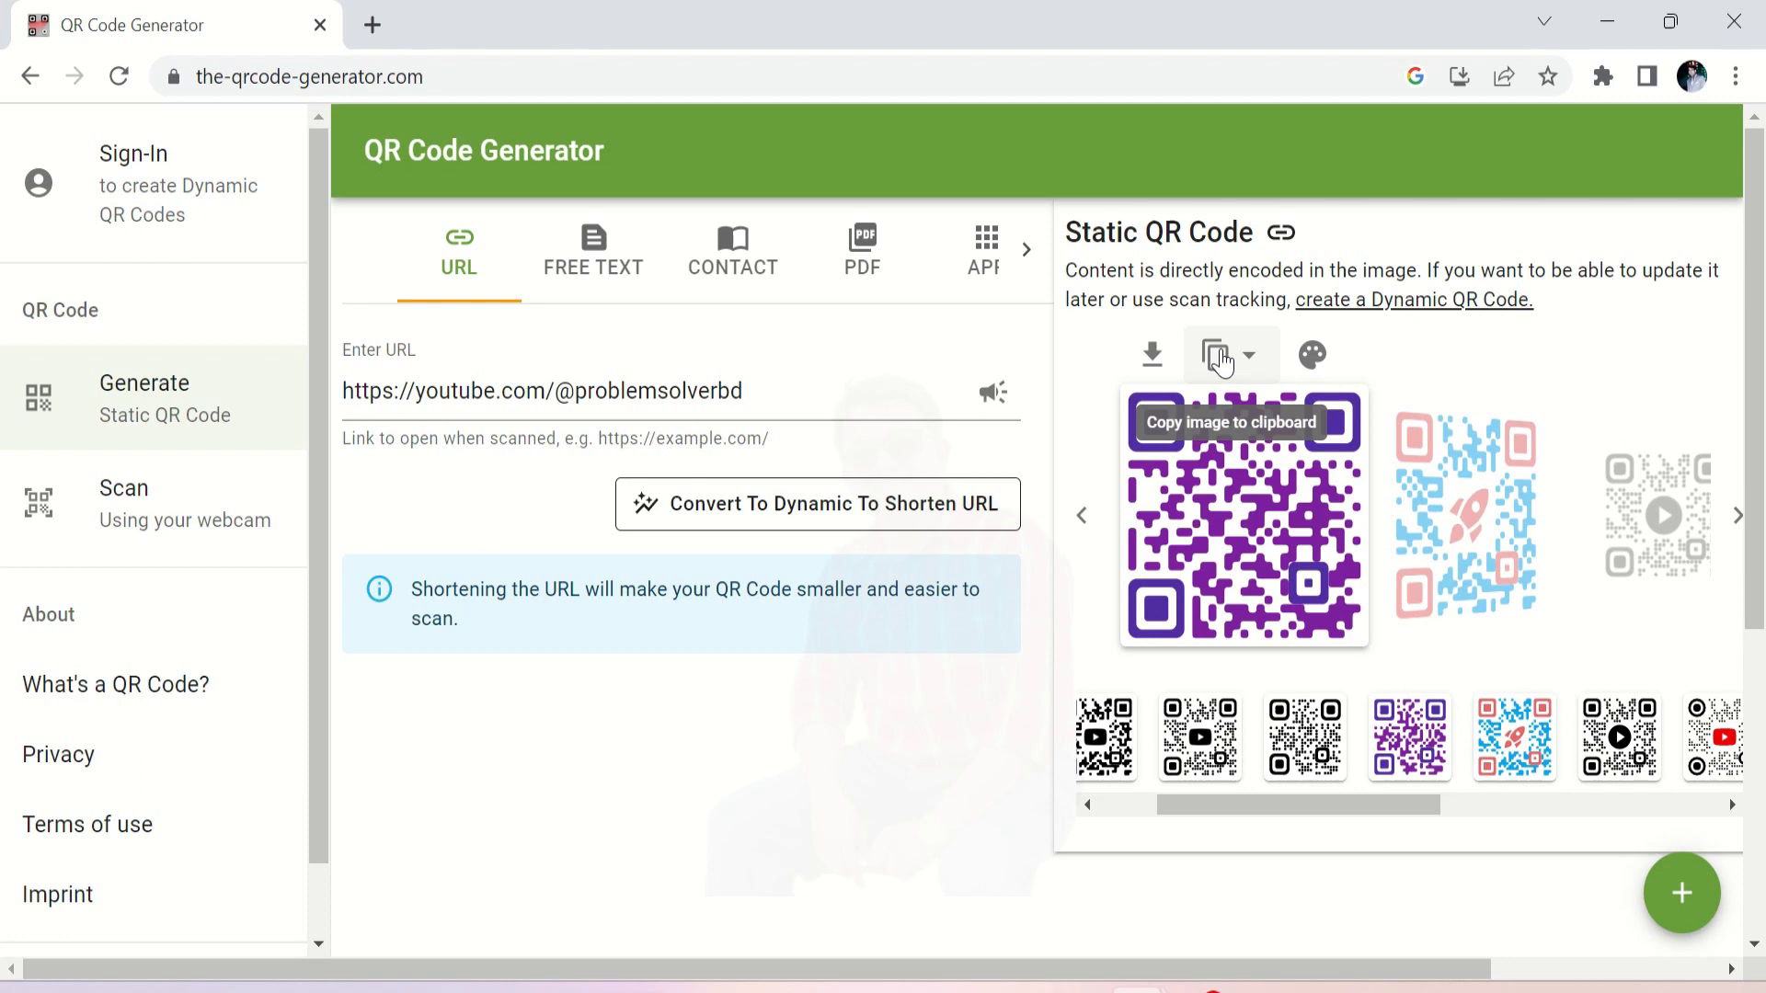
Step: Download the QR code as a PNG image named problemsolver and show the downloaded file in its folder
left_click(1156, 356)
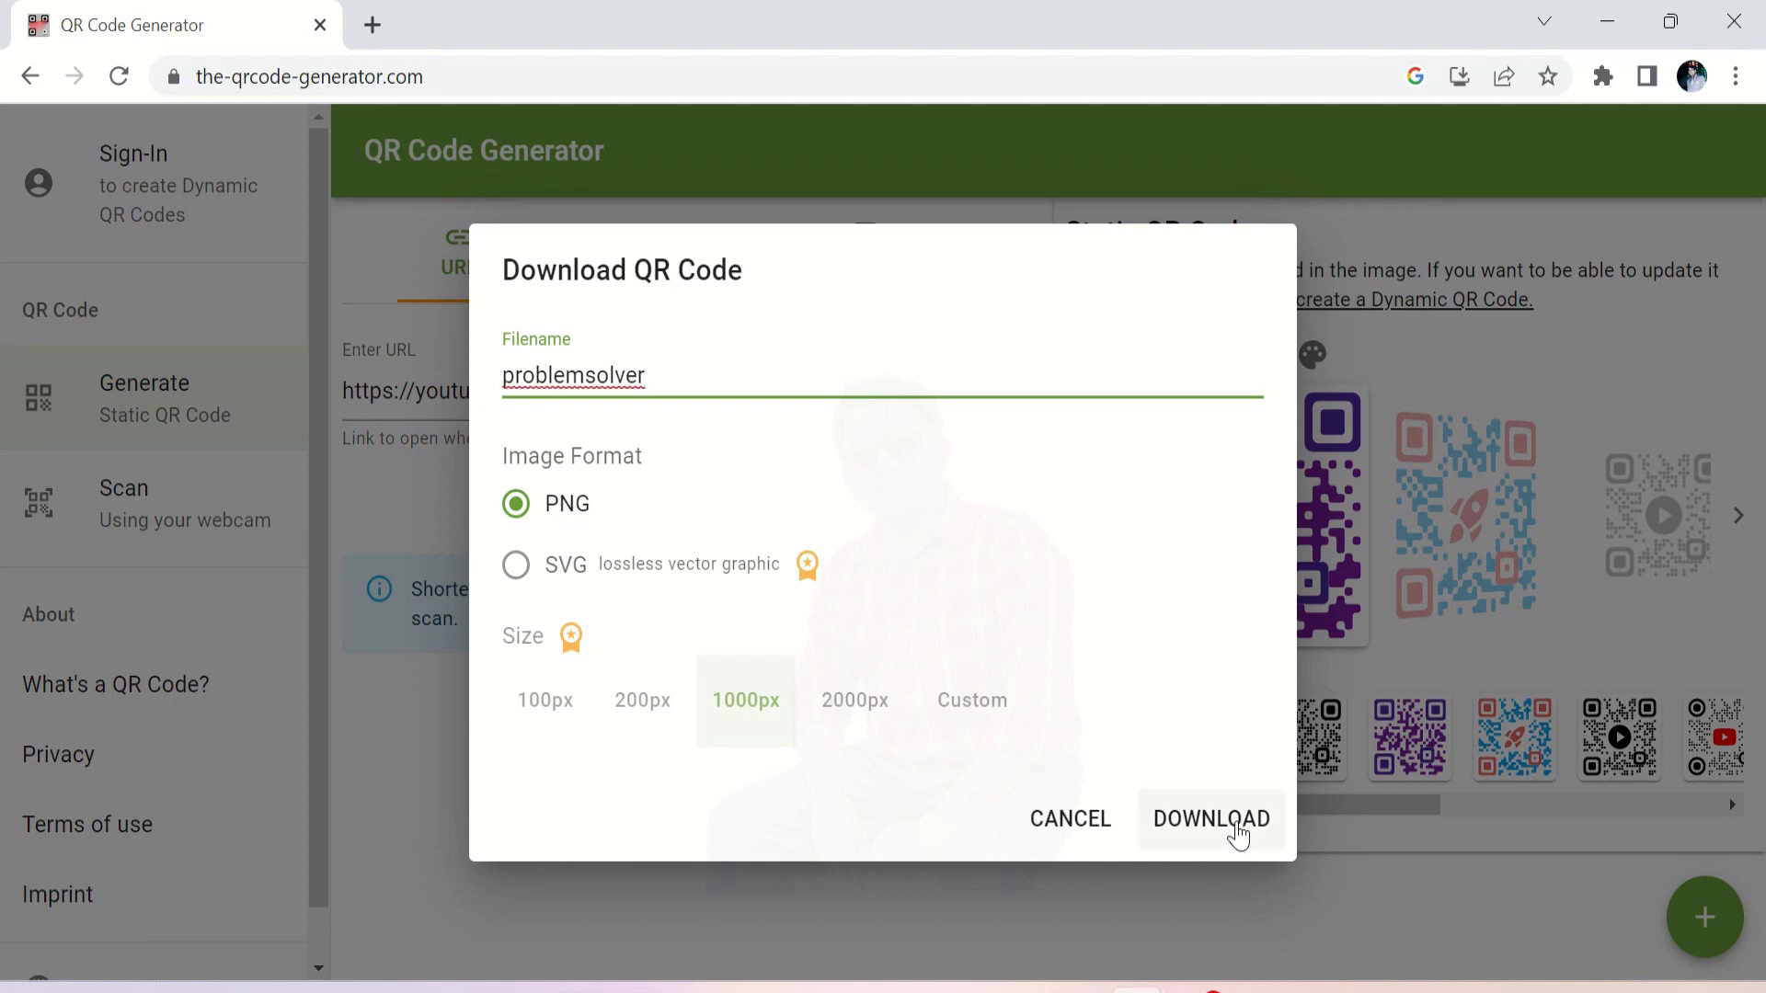
left_click(1213, 819)
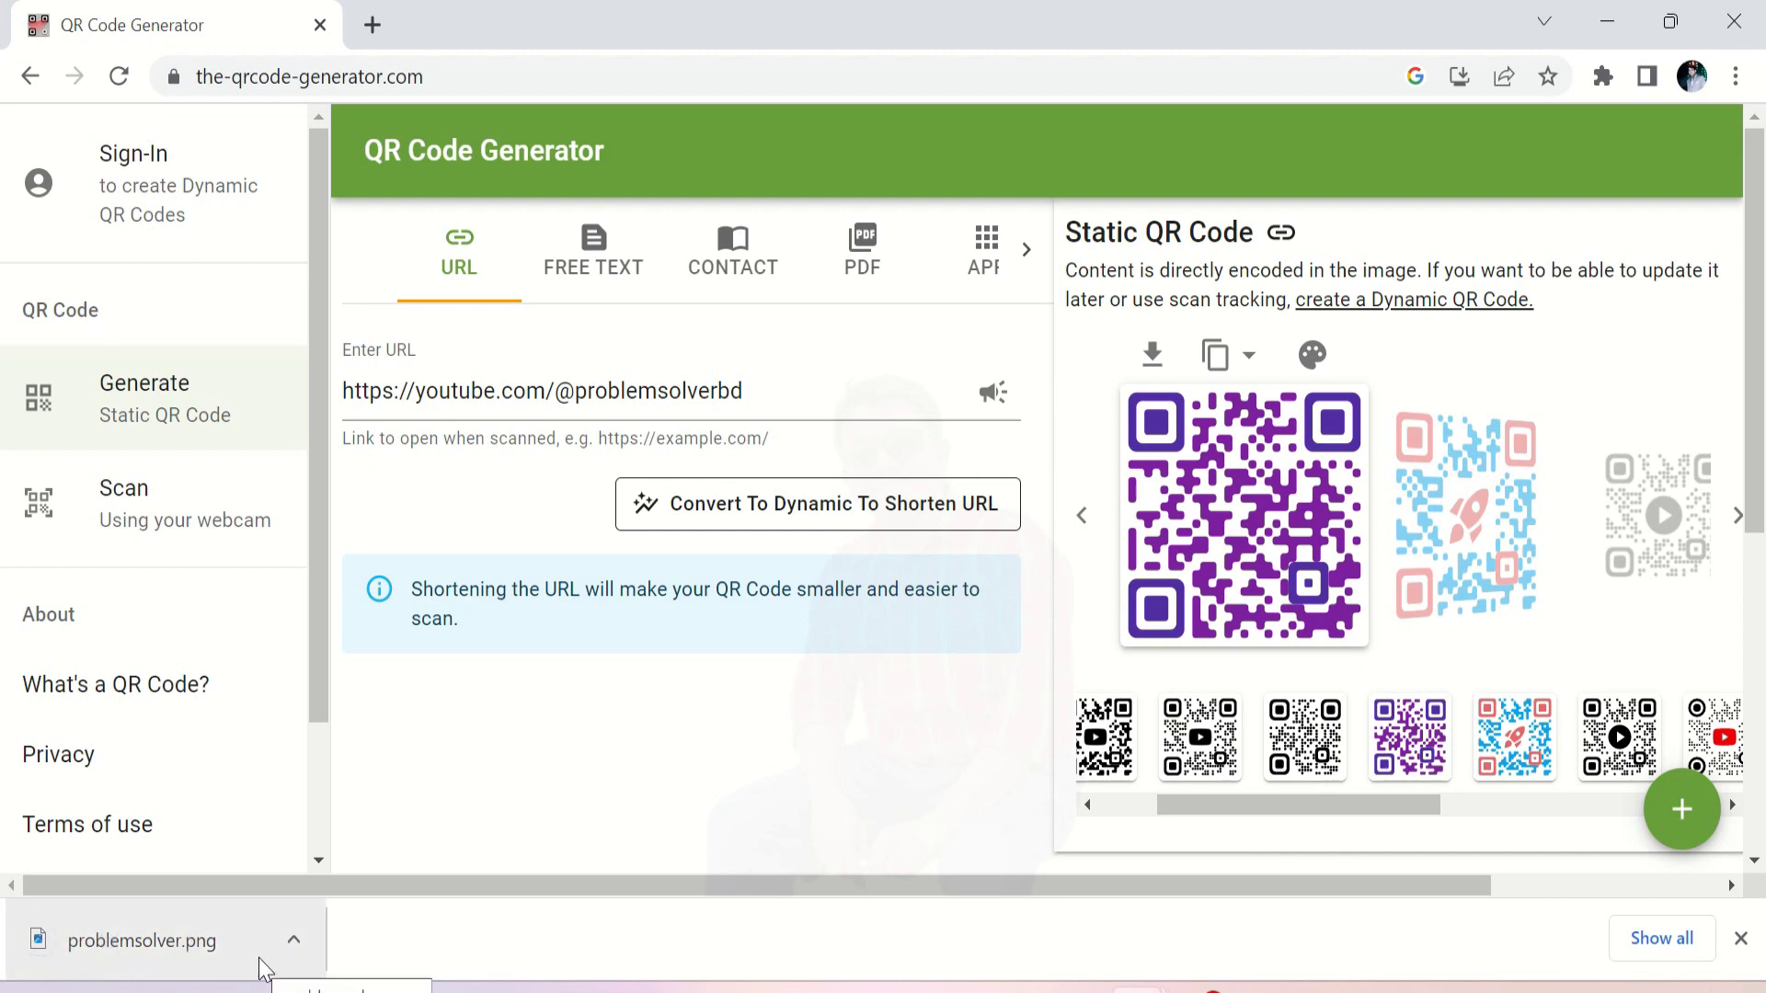
left_click(303, 937)
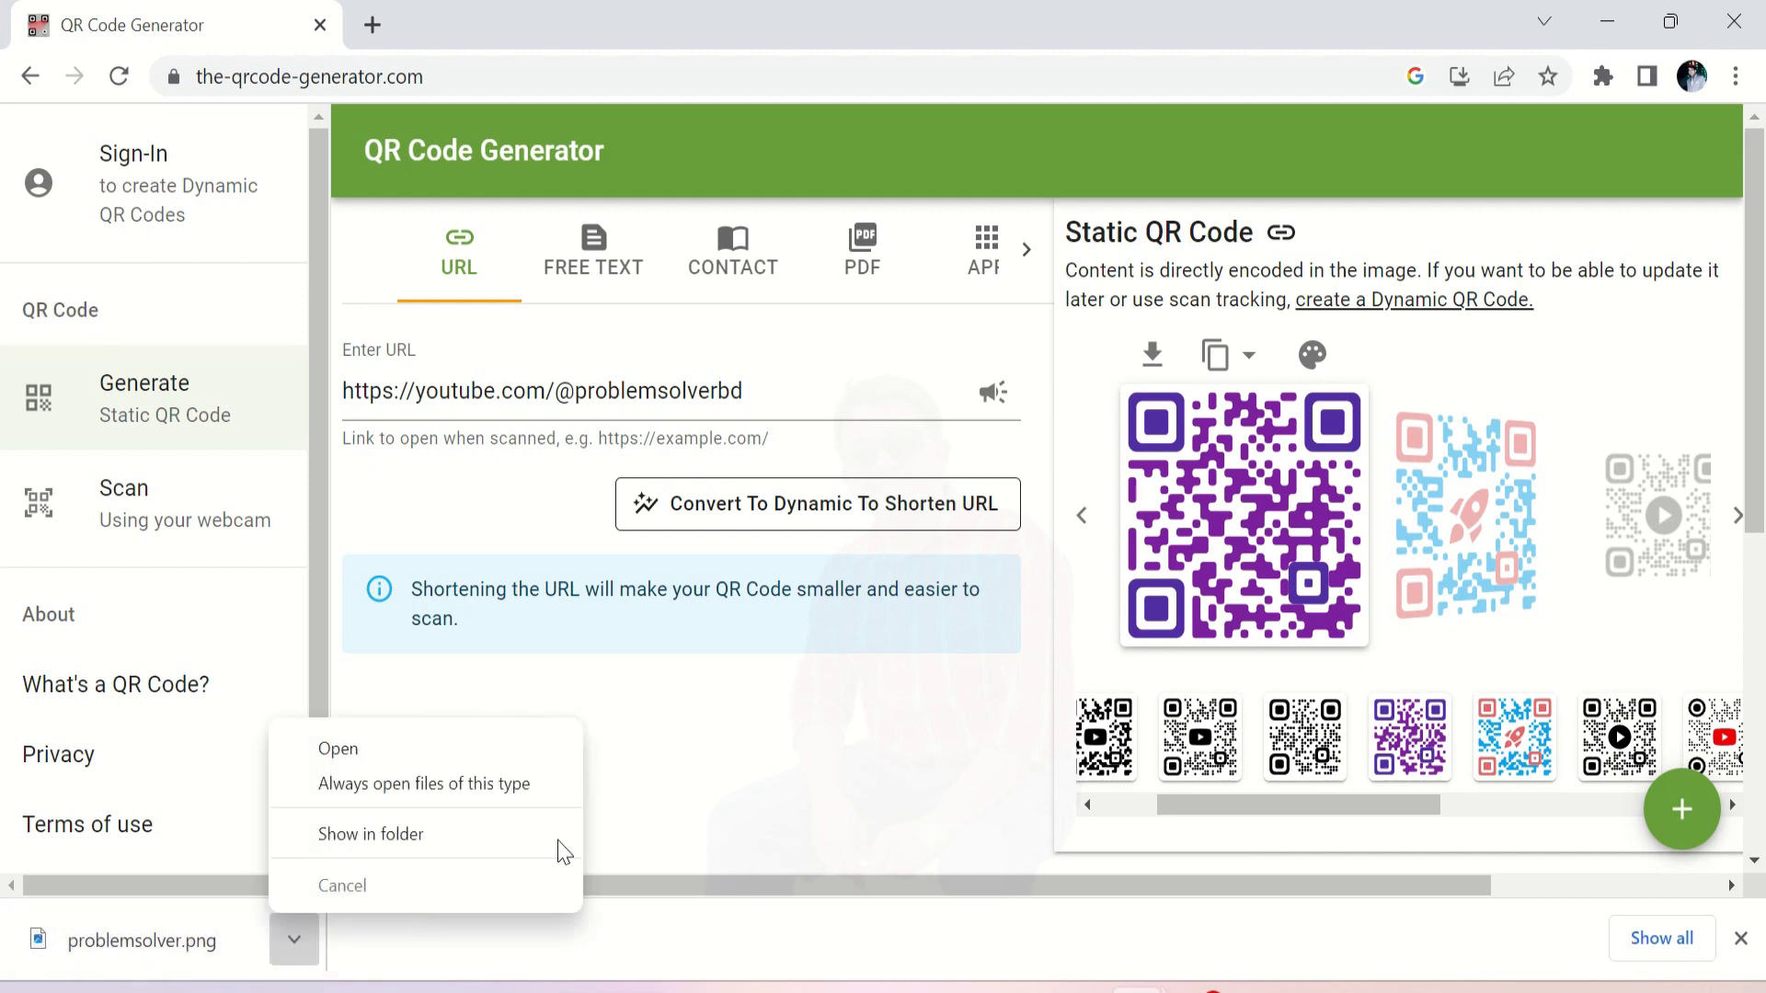
left_click(454, 826)
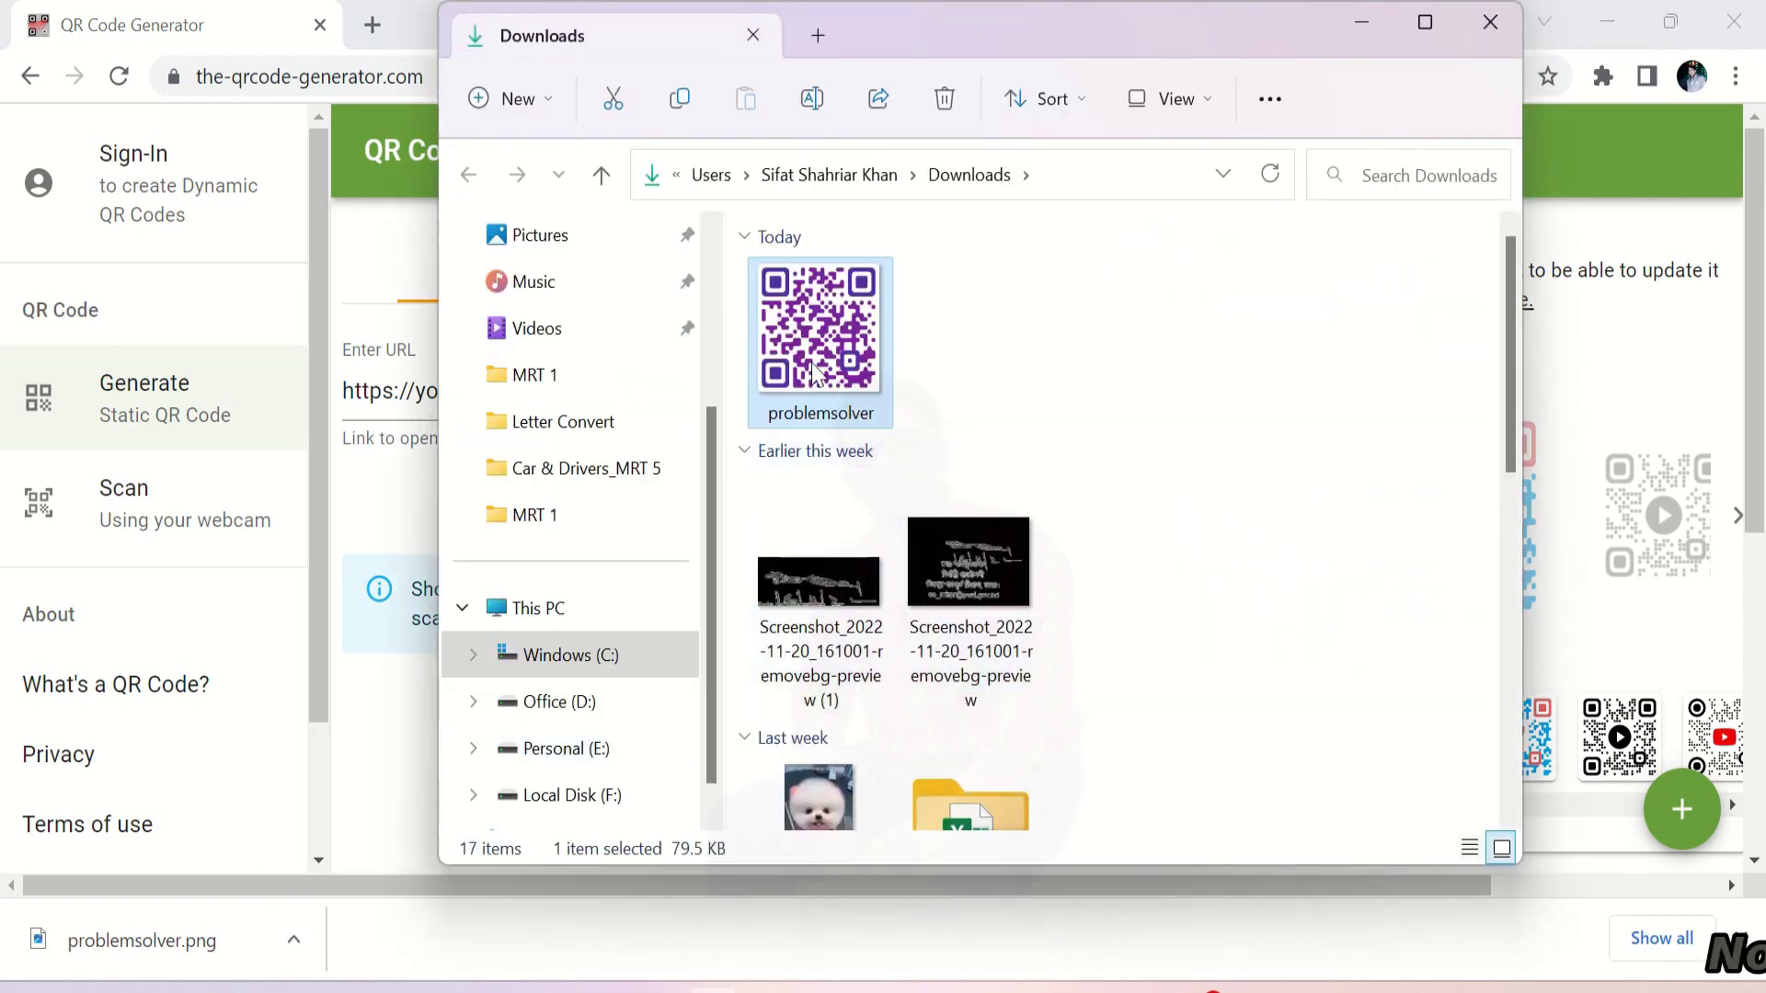